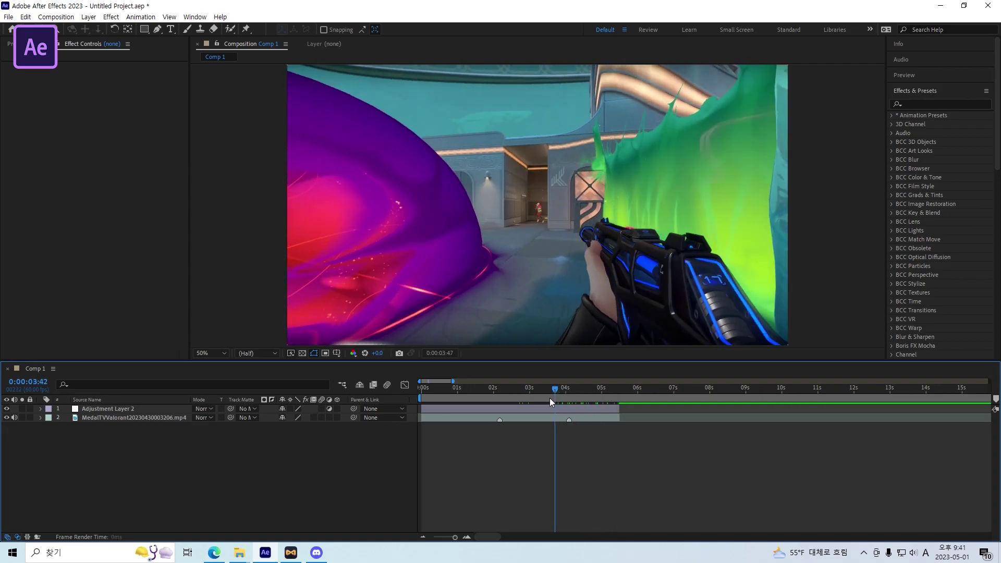
# Apply the Wave Warp effect to the adjustment layer with the playhead at the first marker
pyautogui.click(516, 408)
pyautogui.click(960, 102)
pyautogui.write('wave warp')
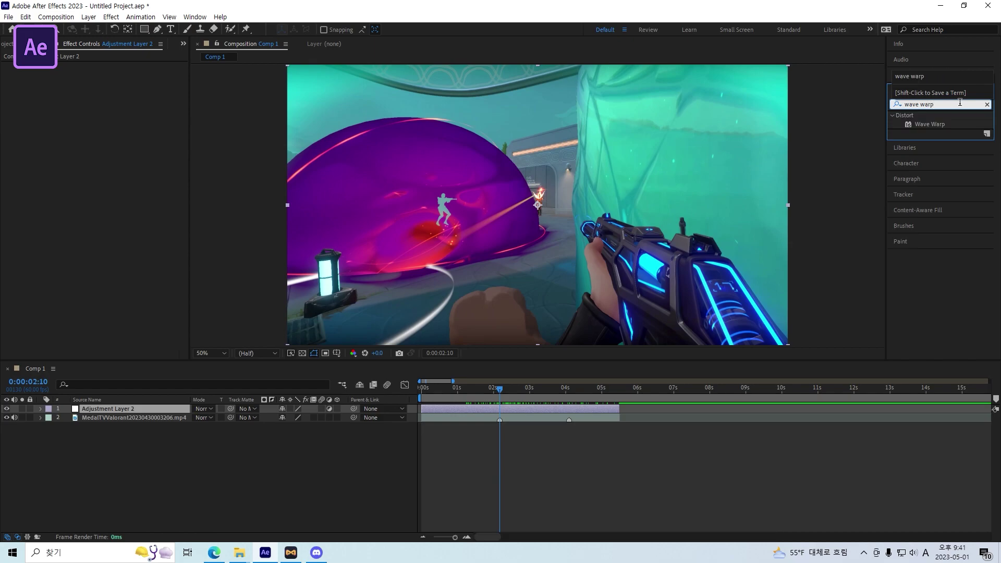
pyautogui.moveTo(929, 124); pyautogui.dragTo(545, 408)
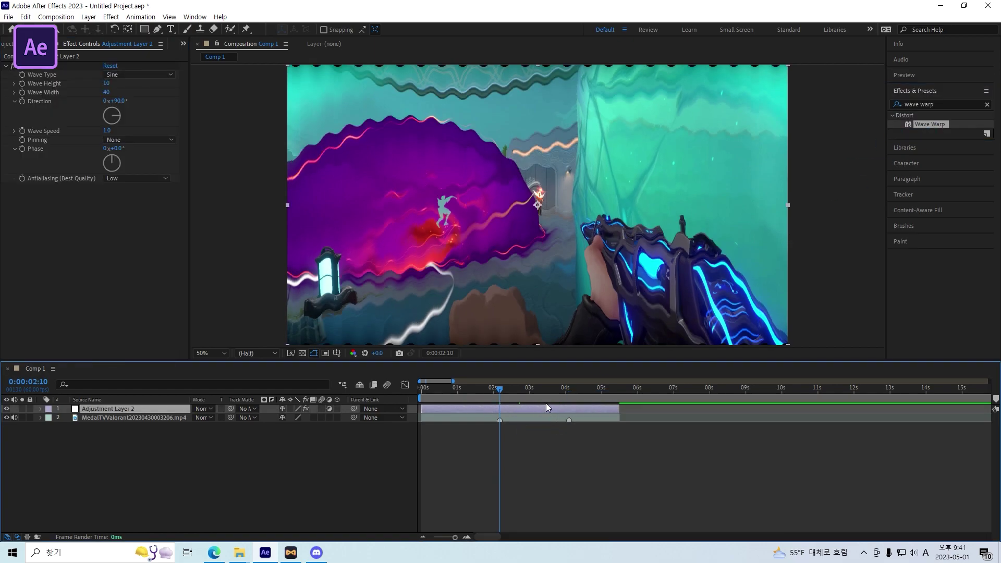
# Set the Wave Warp direction to 0° and its wave height to 20
pyautogui.click(119, 101)
pyautogui.write('0')
pyautogui.press('Return')
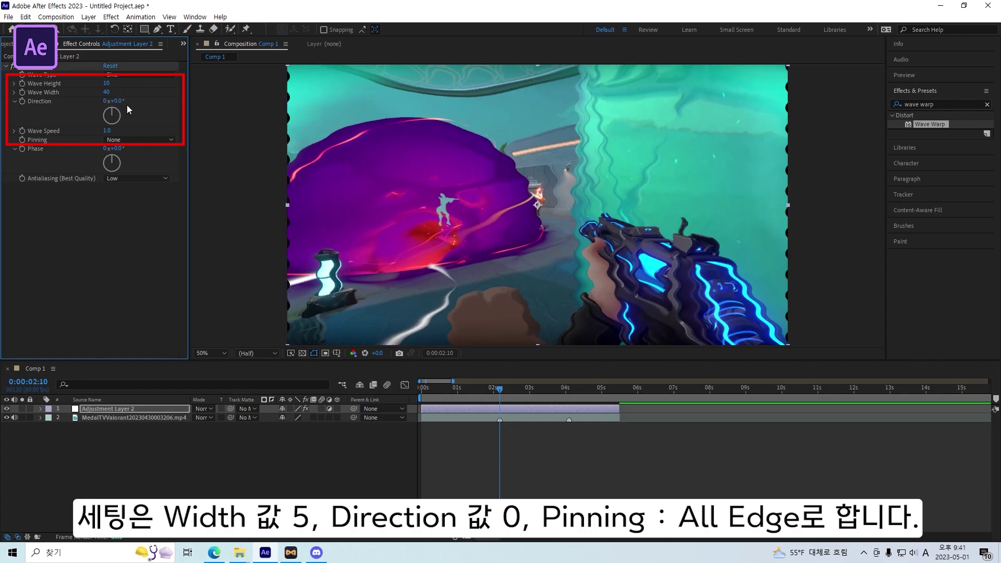
pyautogui.click(115, 76)
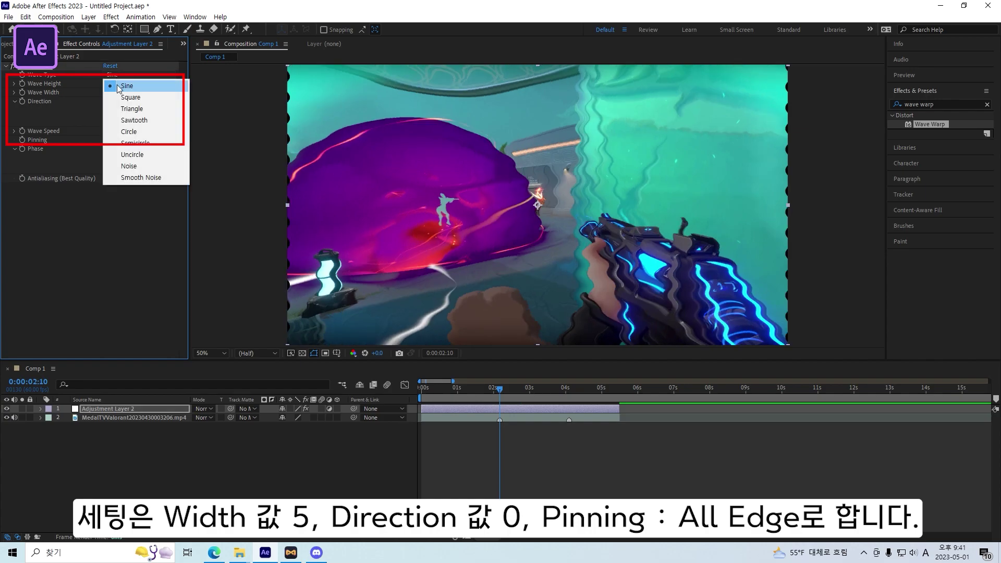
pyautogui.click(110, 86)
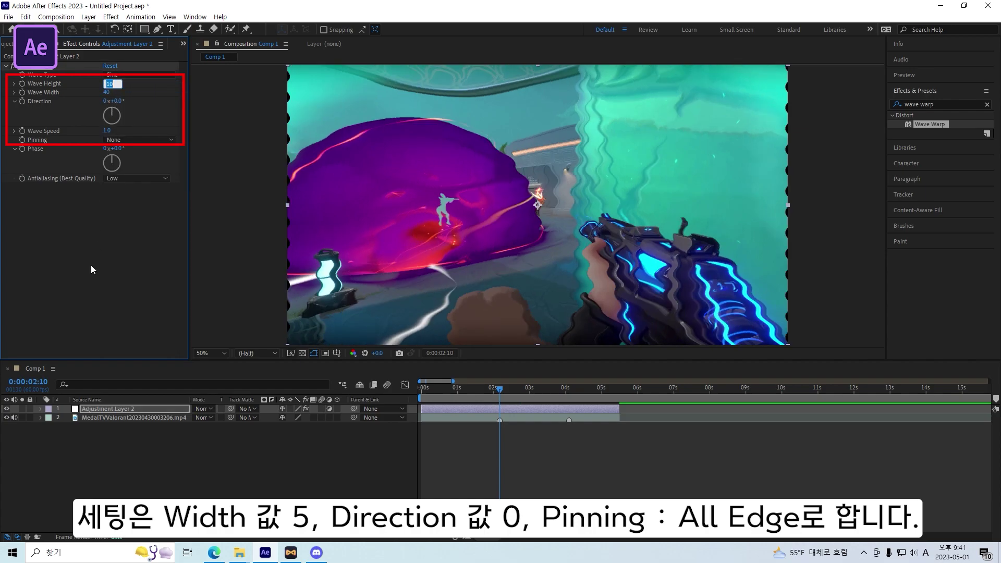
pyautogui.write('20')
pyautogui.press('Return')
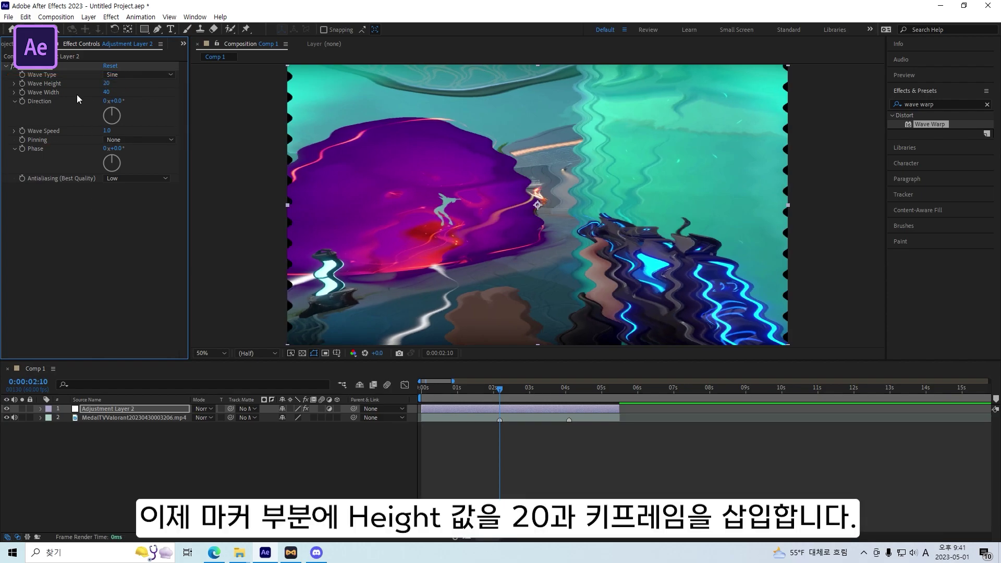
# Set the wave width to 5 and the pinning to All Edges
pyautogui.write('5')
pyautogui.press('Return')
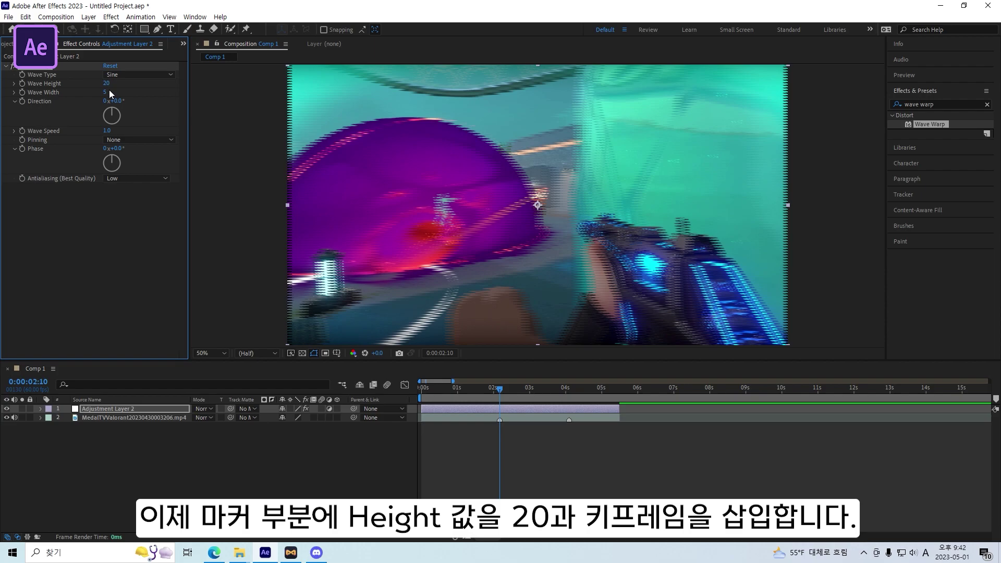
pyautogui.click(130, 140)
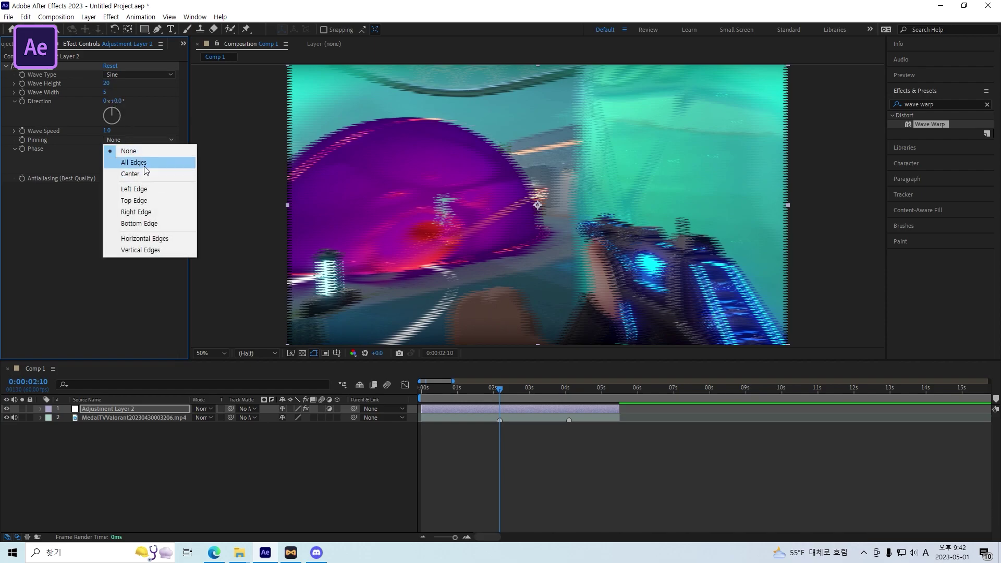
pyautogui.click(137, 162)
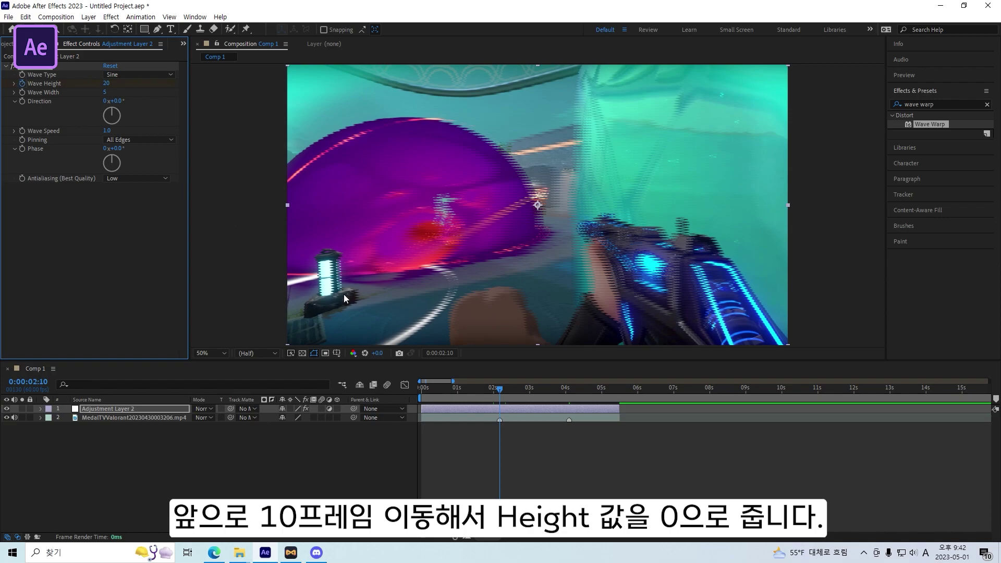
# Keyframe Wave Height at 20 on the first marker and at 0 ten frames before and after it
pyautogui.hotkey('shift', 'pageup')
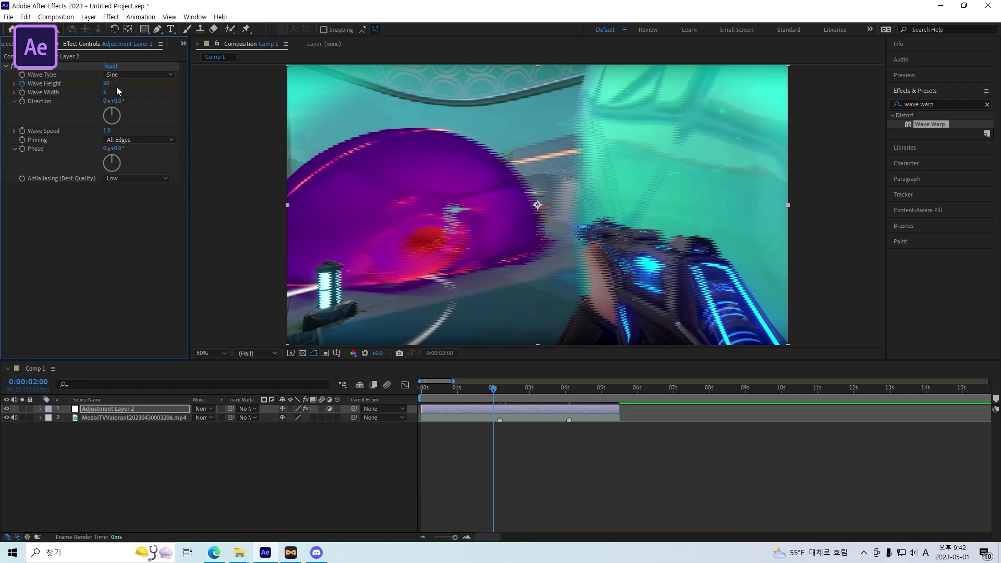
pyautogui.hotkey('shift', 'pagedown')
pyautogui.hotkey('shift', 'pagedown')
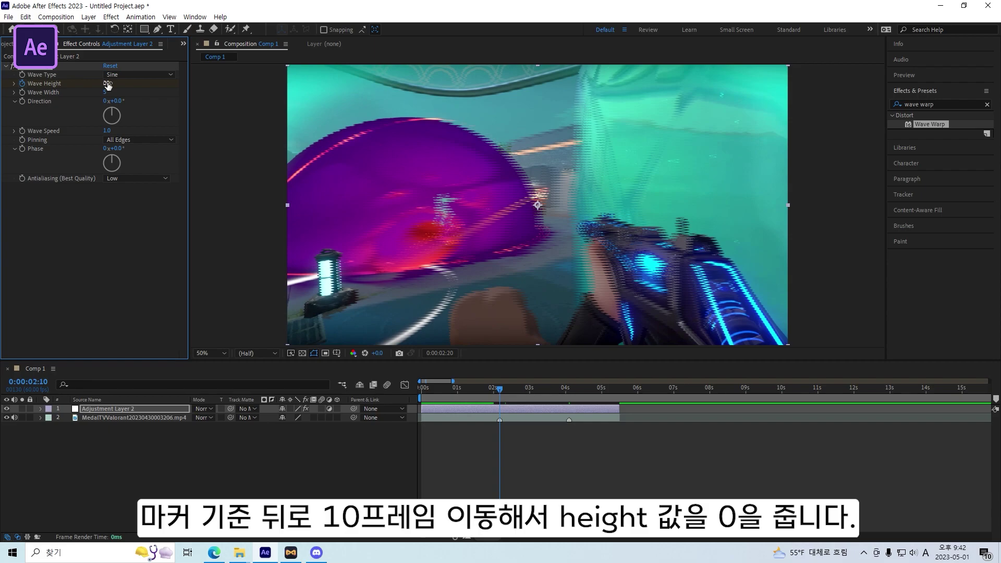
pyautogui.write('0')
pyautogui.press('Return')
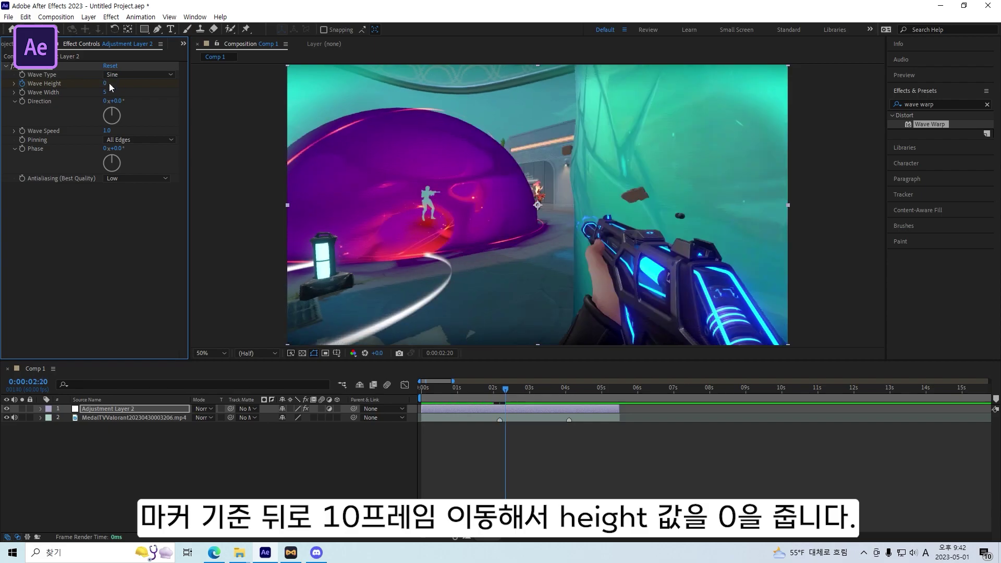
pyautogui.press('space')
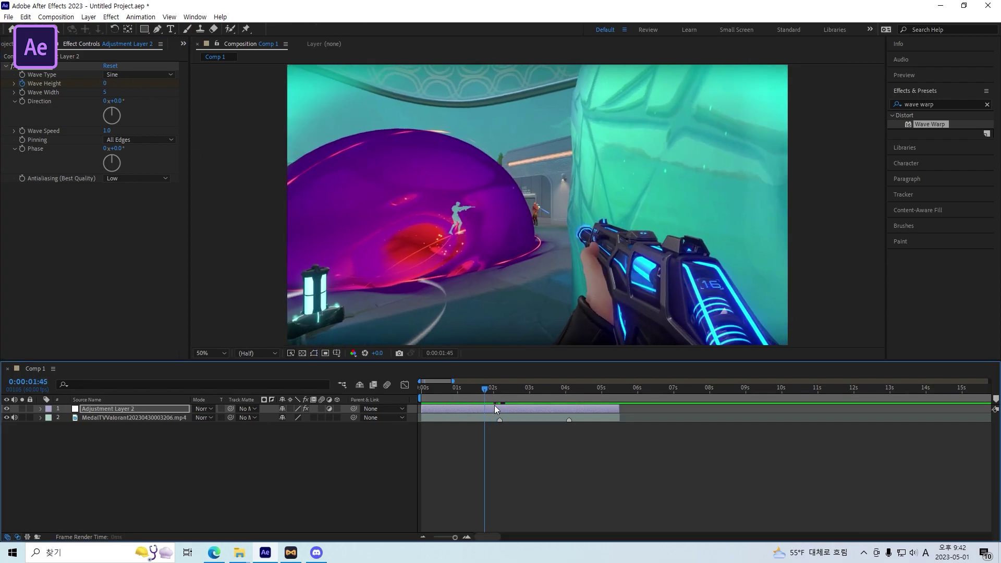
pyautogui.click(499, 396)
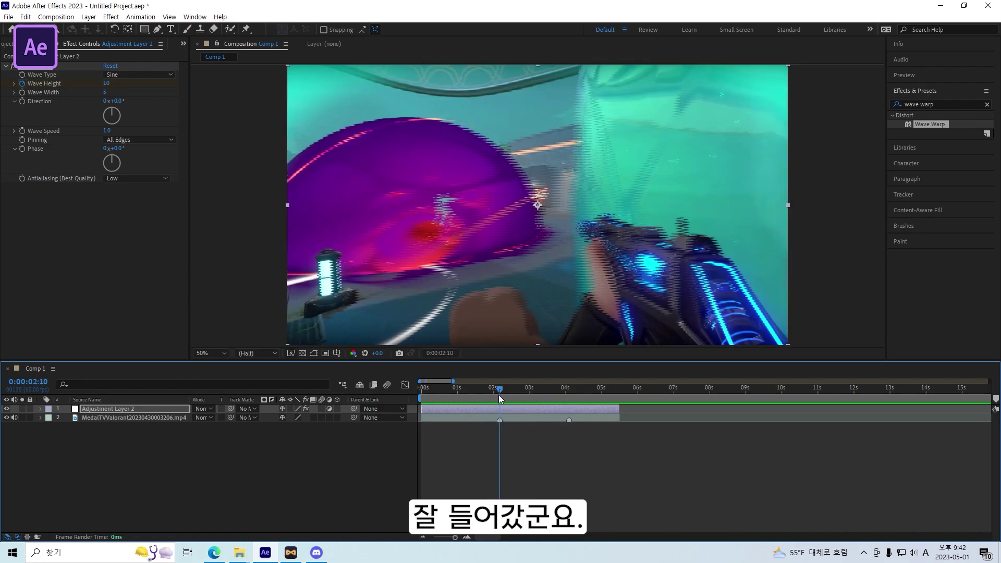
# Copy the three Wave Height keyframes to the second marker and centre them on it
pyautogui.click(513, 408)
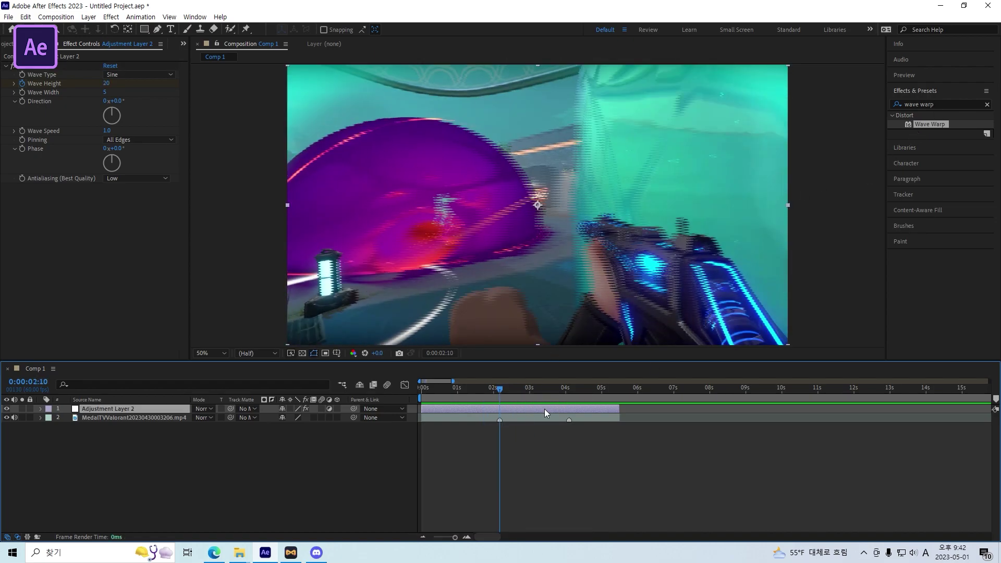
pyautogui.press('u')
pyautogui.click(571, 396)
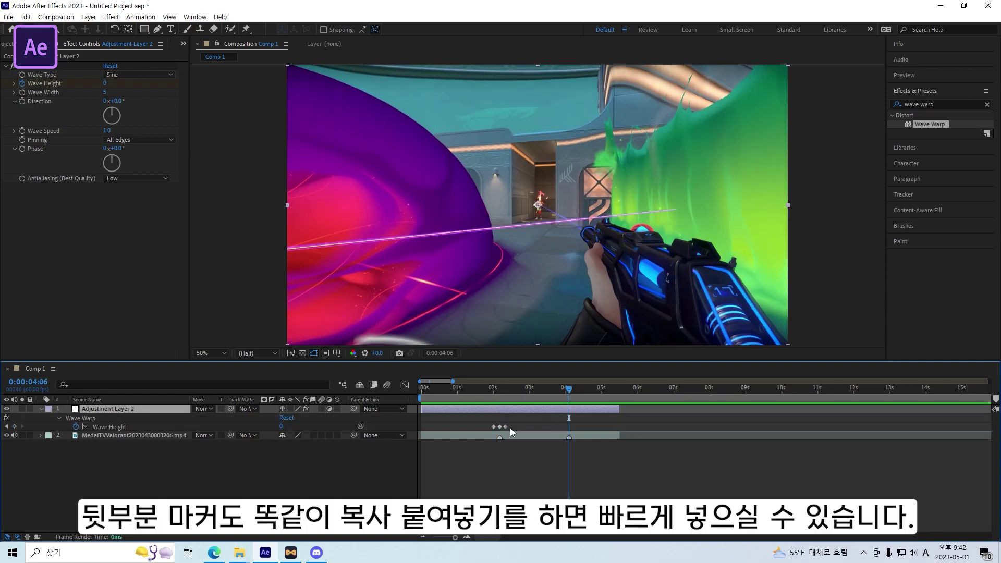
pyautogui.hotkey('ctrl', 'v')
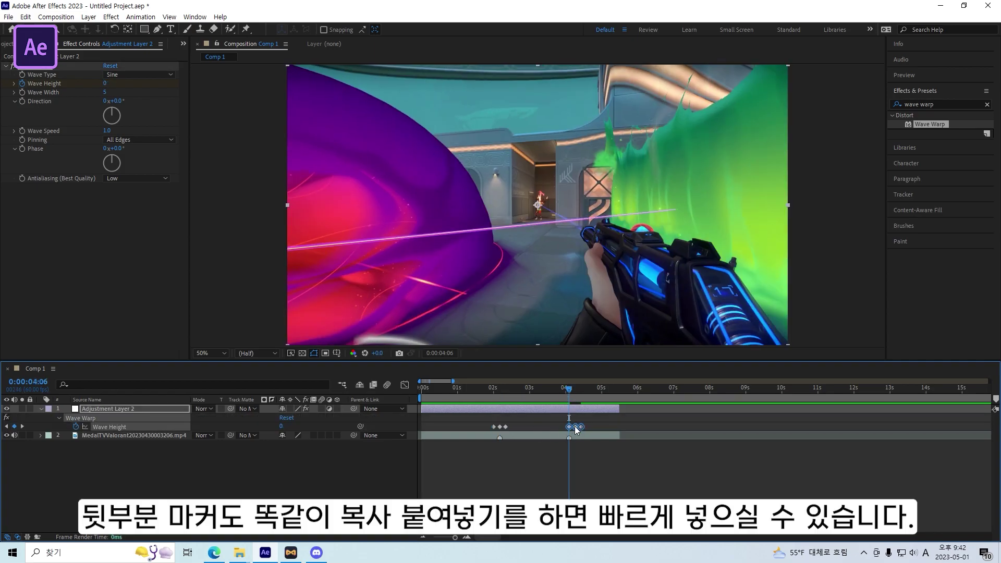
pyautogui.moveTo(577, 430); pyautogui.dragTo(571, 430)
# Play back the composition from before the first marker to check the wave warp at both markers
pyautogui.moveTo(568, 389); pyautogui.dragTo(475, 395)
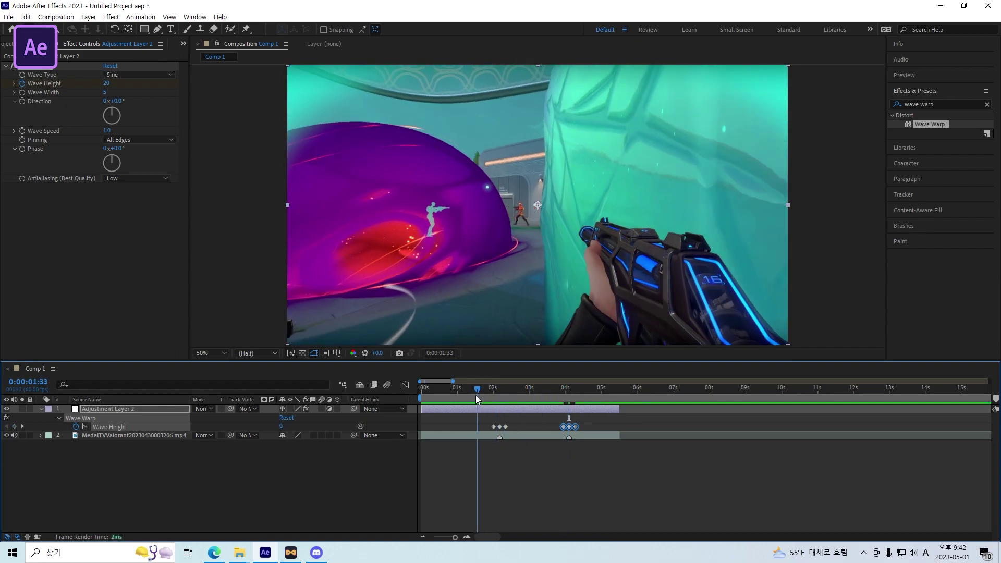
pyautogui.press('space')
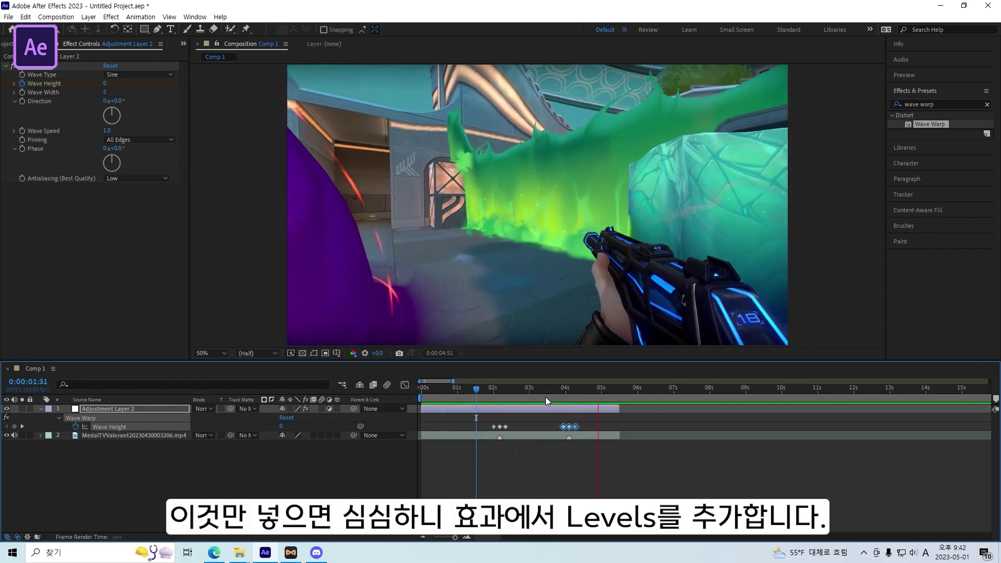
pyautogui.press('space')
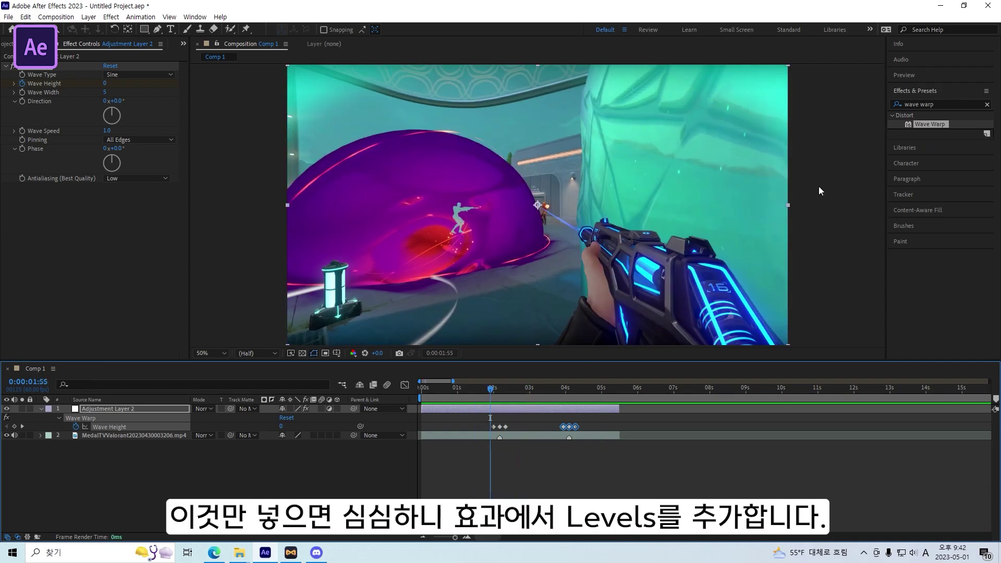
# Apply the Levels effect from Color Correction to the adjustment layer
pyautogui.click(946, 104)
pyautogui.write('levels')
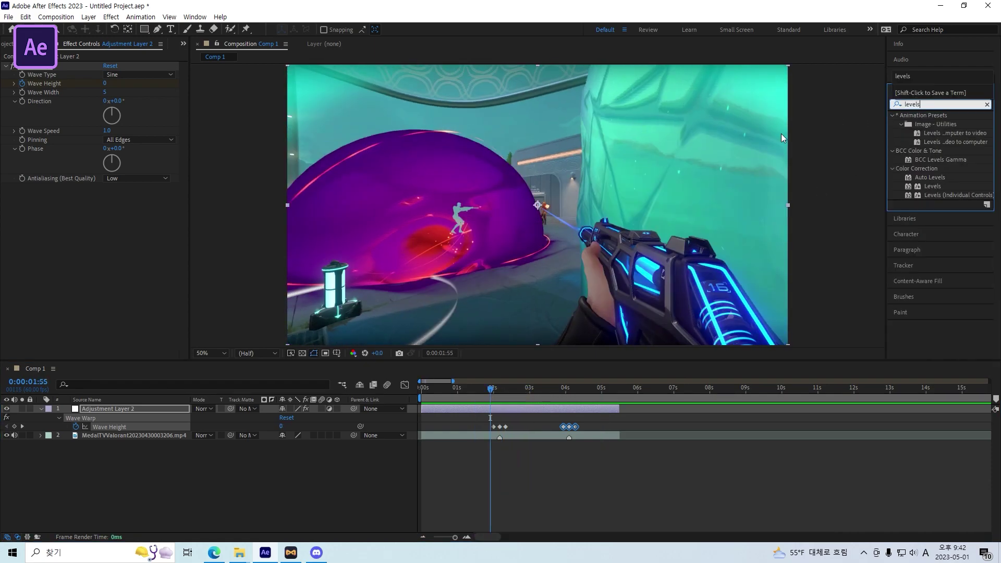
pyautogui.moveTo(931, 187); pyautogui.dragTo(514, 409)
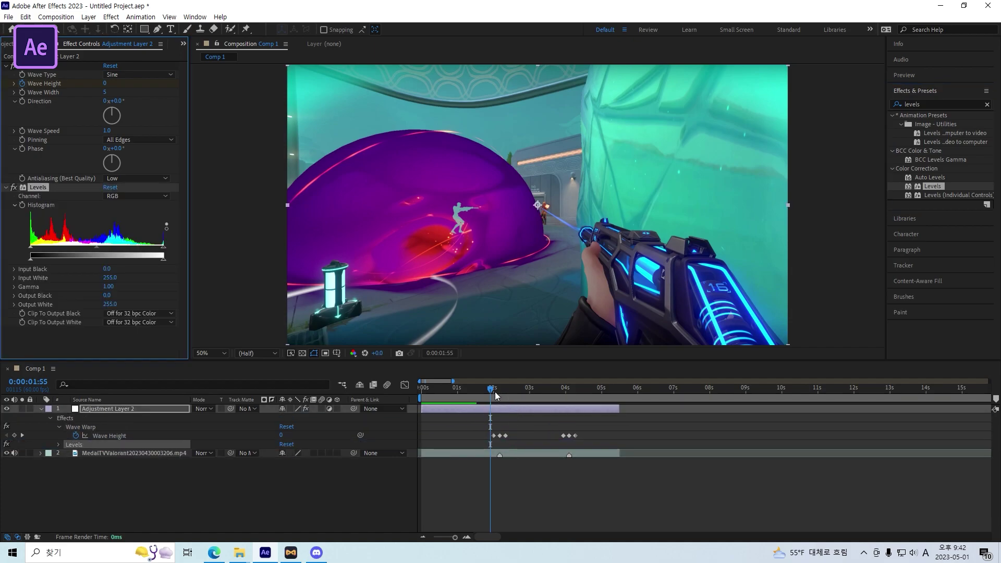
# Enable Histogram keyframing at the first marker and set the Levels Input White to 120
pyautogui.click(500, 394)
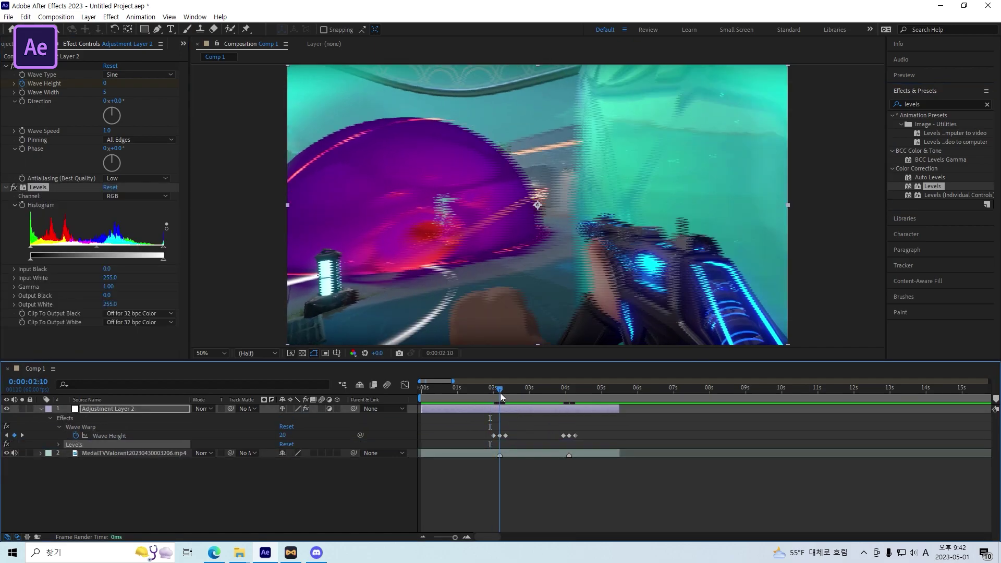
pyautogui.click(23, 206)
pyautogui.click(110, 278)
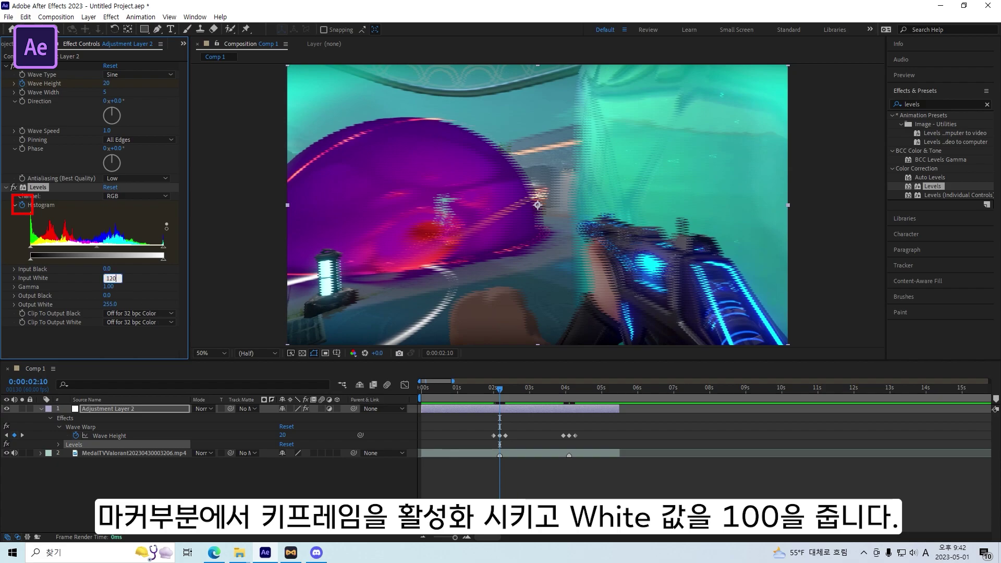
pyautogui.press('Return')
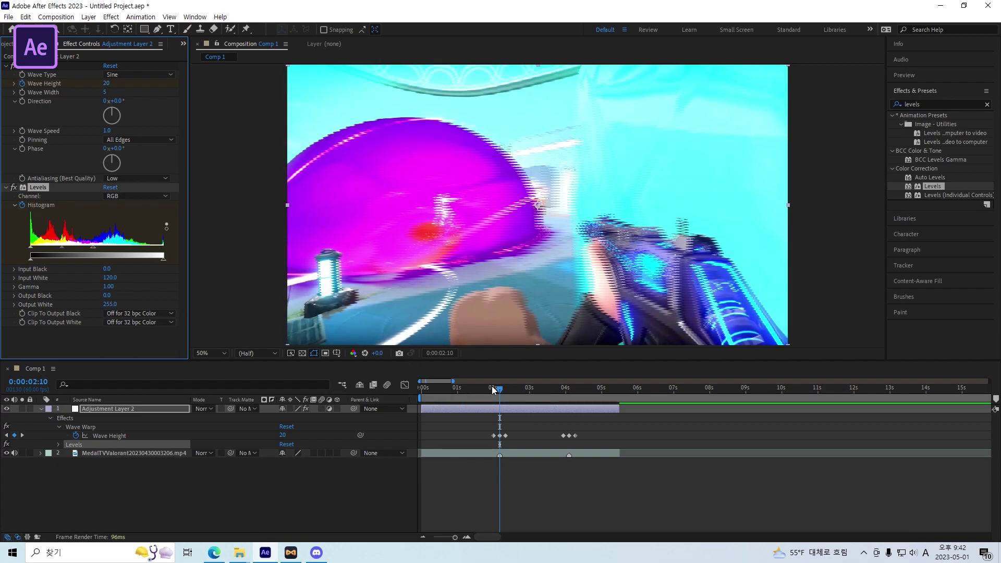
# Set the Levels Input White to 255 at 0:00:02:00, ten frames before the first marker
pyautogui.click(495, 398)
pyautogui.hotkey('shift', 'pageup')
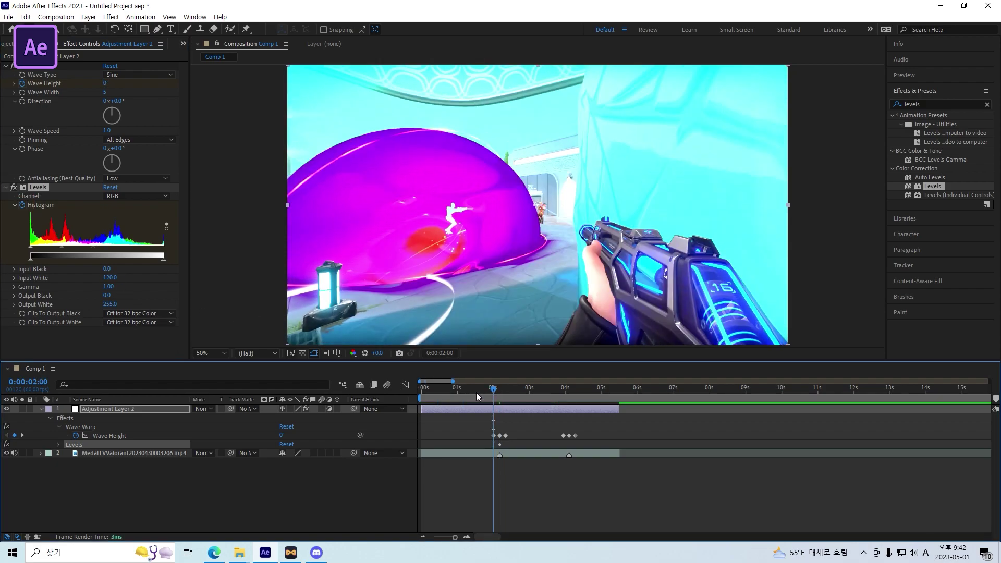
pyautogui.click(108, 278)
pyautogui.write('100')
pyautogui.press('Return')
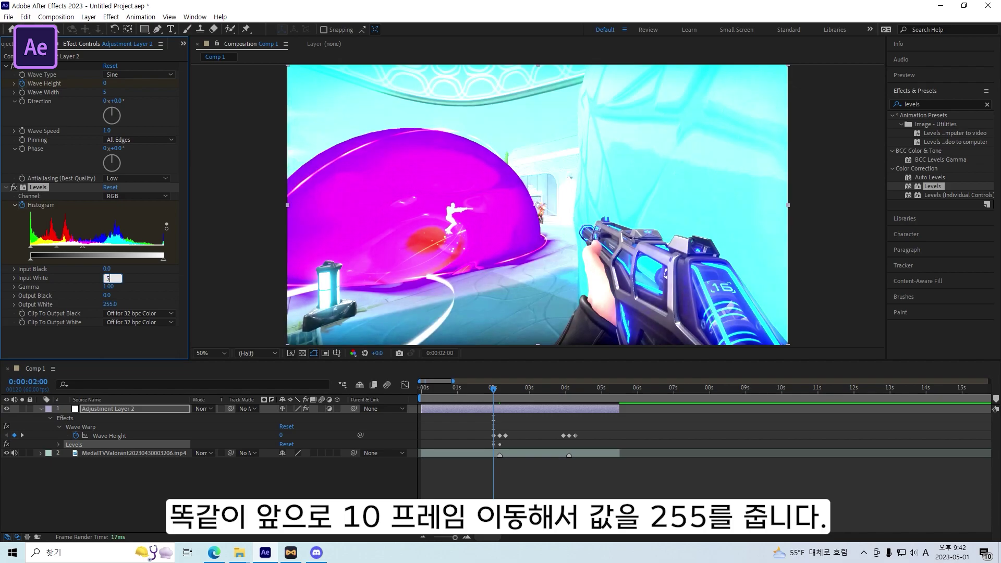
pyautogui.write('255')
pyautogui.press('Return')
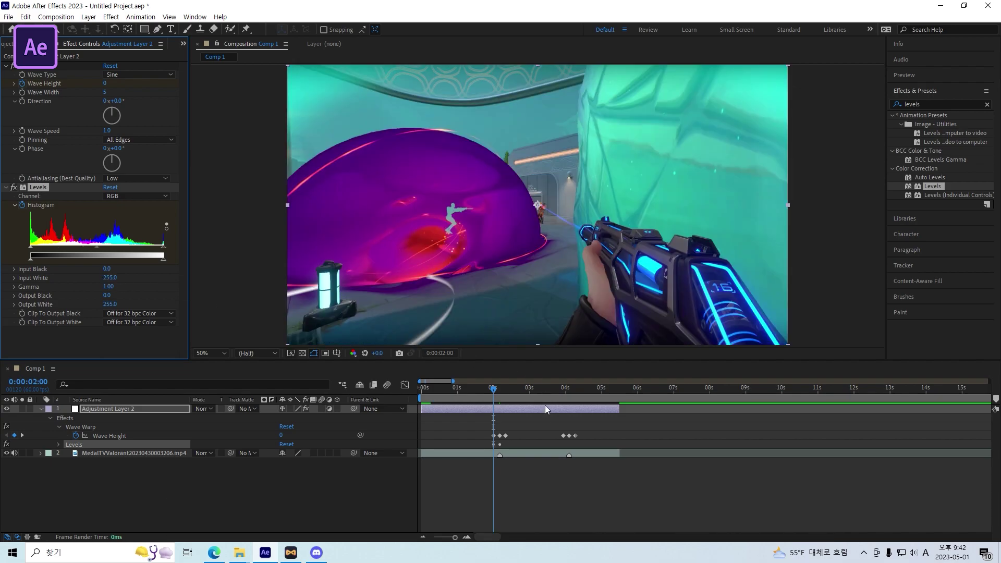
# Keyframe Input White at 255 ten frames after the first marker and show the adjustment layer's modified properties
pyautogui.click(503, 394)
pyautogui.click(111, 279)
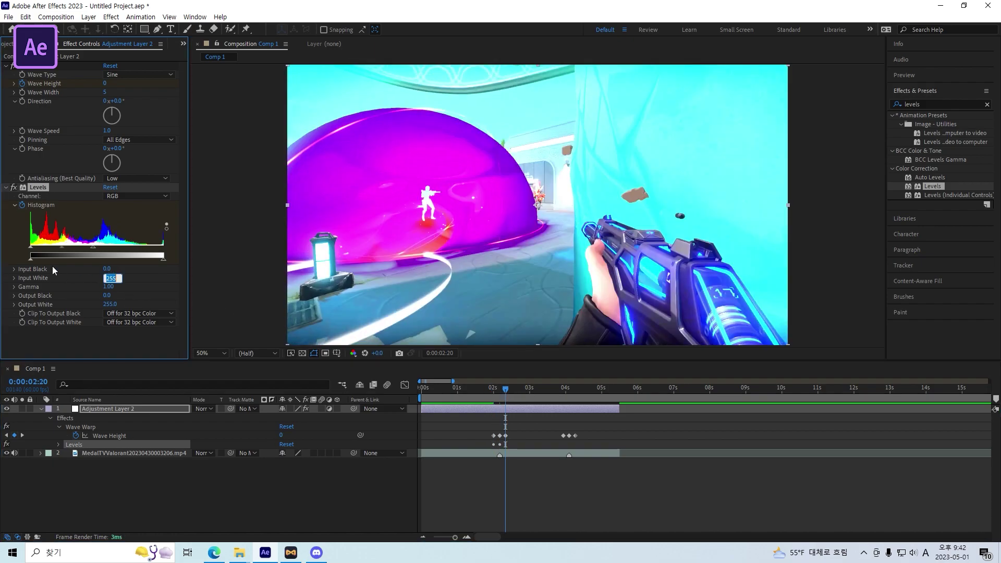
pyautogui.click(82, 446)
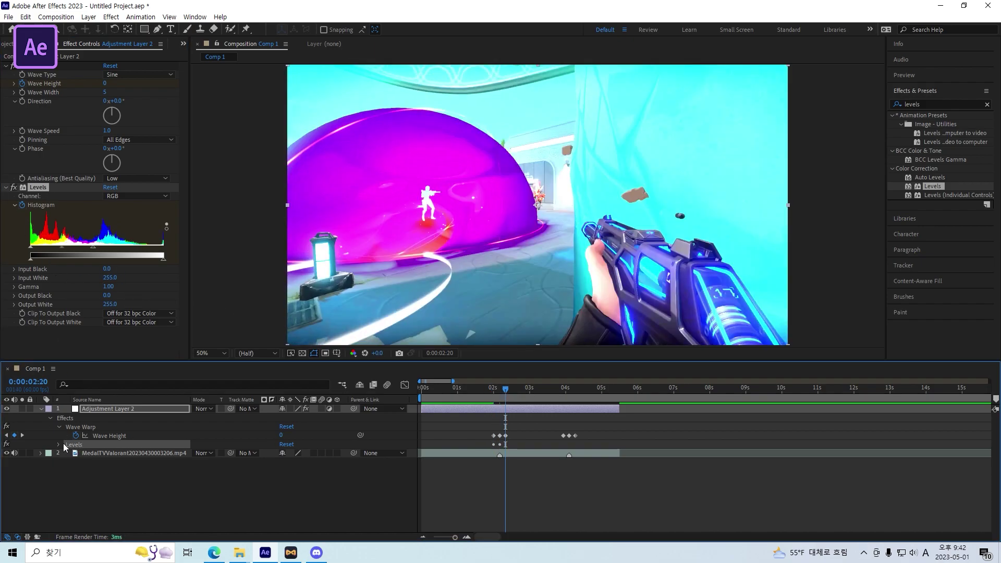
pyautogui.press('u')
pyautogui.press('u')
pyautogui.click(15, 480)
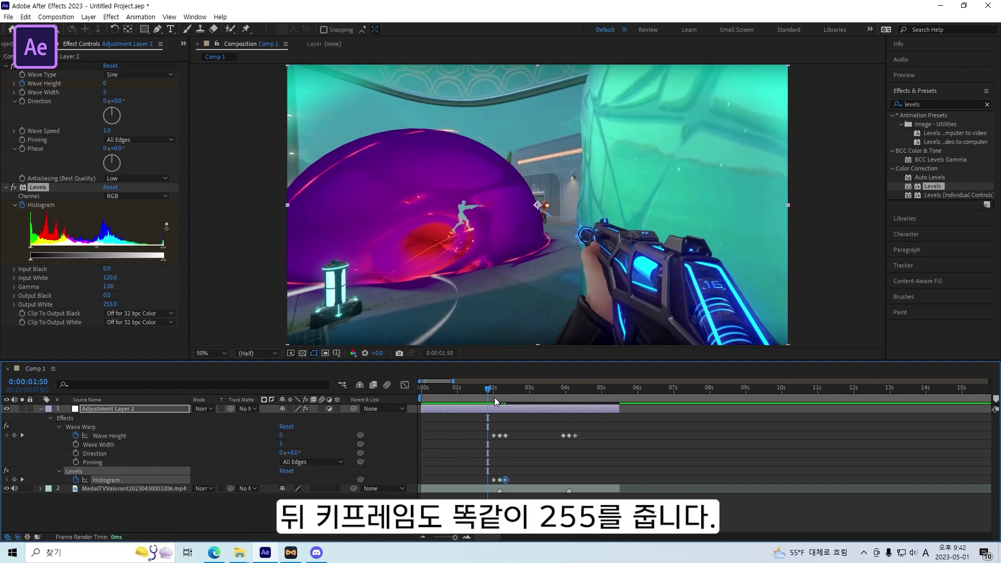
# Apply Easy Ease to the three Histogram keyframes and display them in the Graph Editor
pyautogui.moveTo(522, 471); pyautogui.dragTo(492, 483)
pyautogui.press('F9')
pyautogui.click(405, 384)
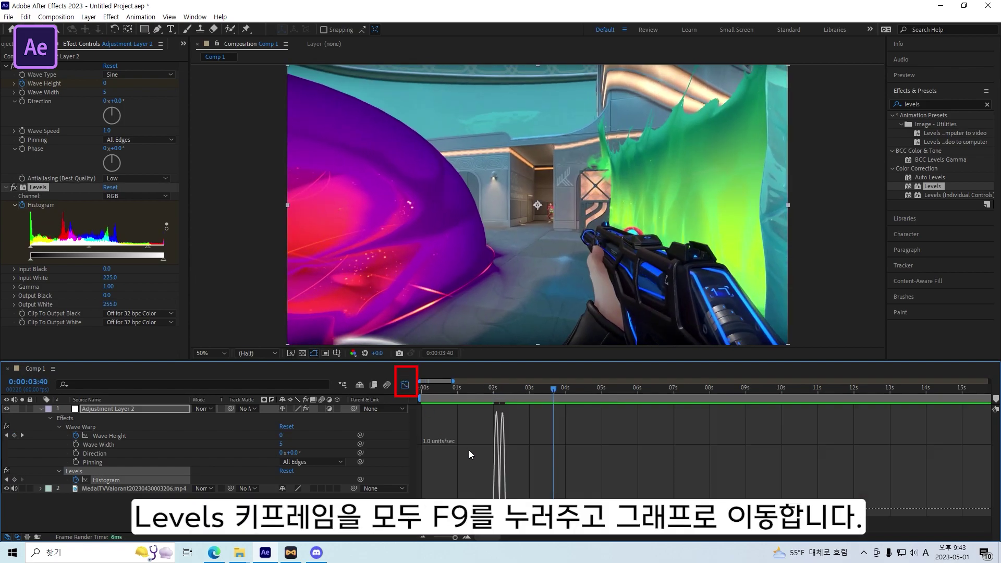
# Reshape the Histogram speed graph around the first marker, with a sharp peak just before it, and return to the keyframe view
pyautogui.click(499, 389)
pyautogui.scroll(2, 498, 388)
pyautogui.click(479, 508)
pyautogui.moveTo(485, 508); pyautogui.dragTo(497, 510)
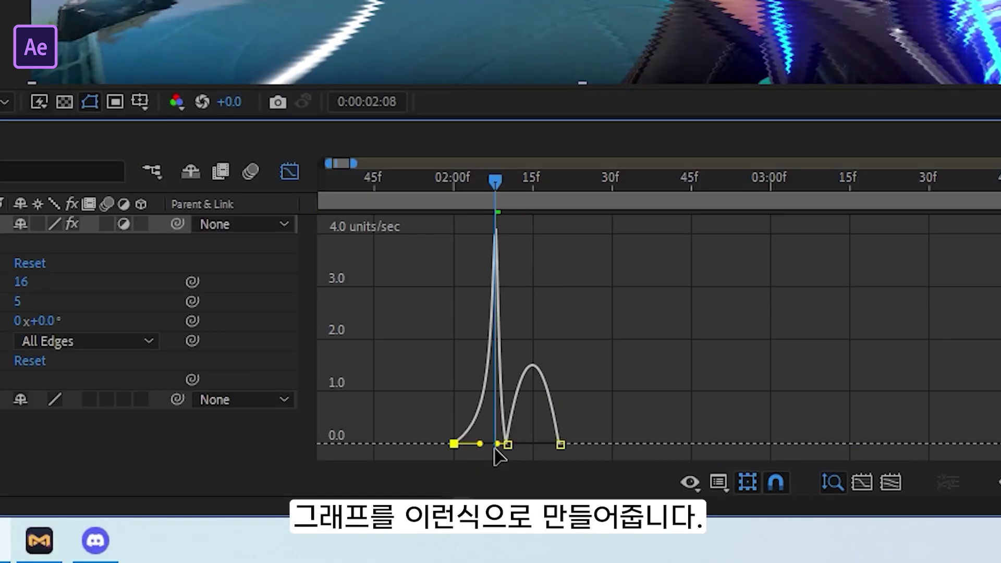
pyautogui.click(506, 445)
pyautogui.moveTo(498, 444); pyautogui.dragTo(539, 446)
pyautogui.click(289, 172)
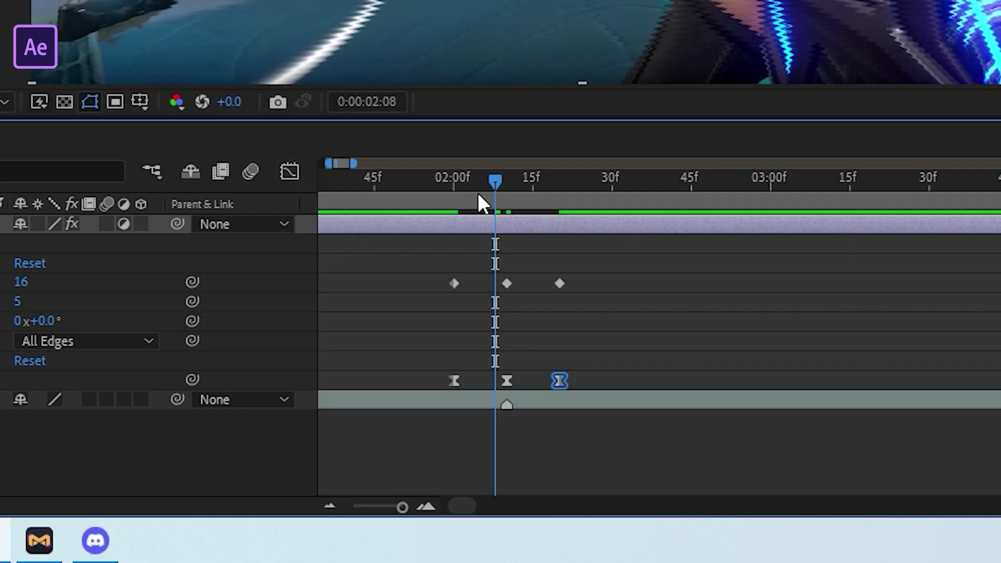
# Copy the three Levels Histogram keyframes to 0:00:03:56, ten frames before the second marker
pyautogui.moveTo(440, 358); pyautogui.dragTo(691, 373)
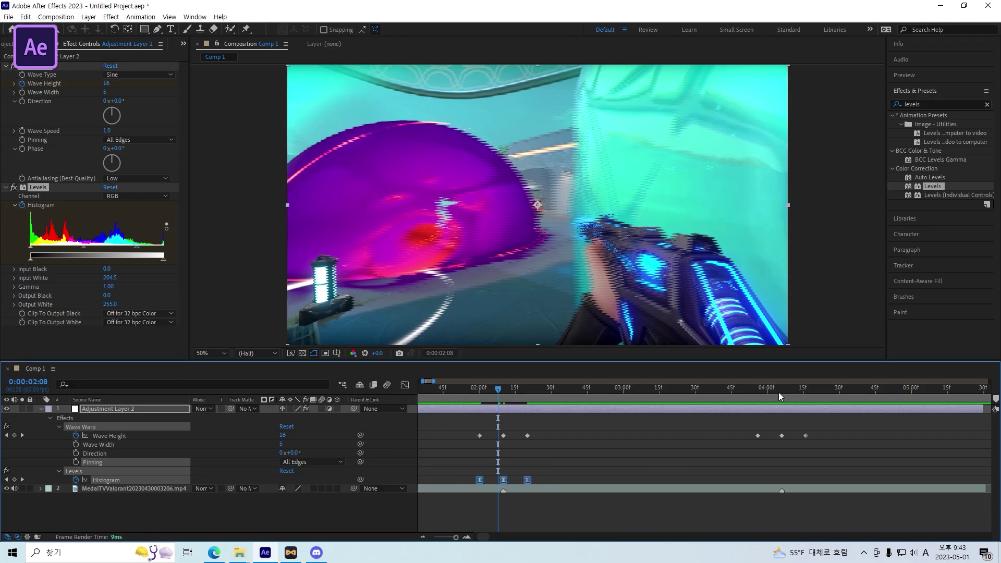
pyautogui.click(757, 389)
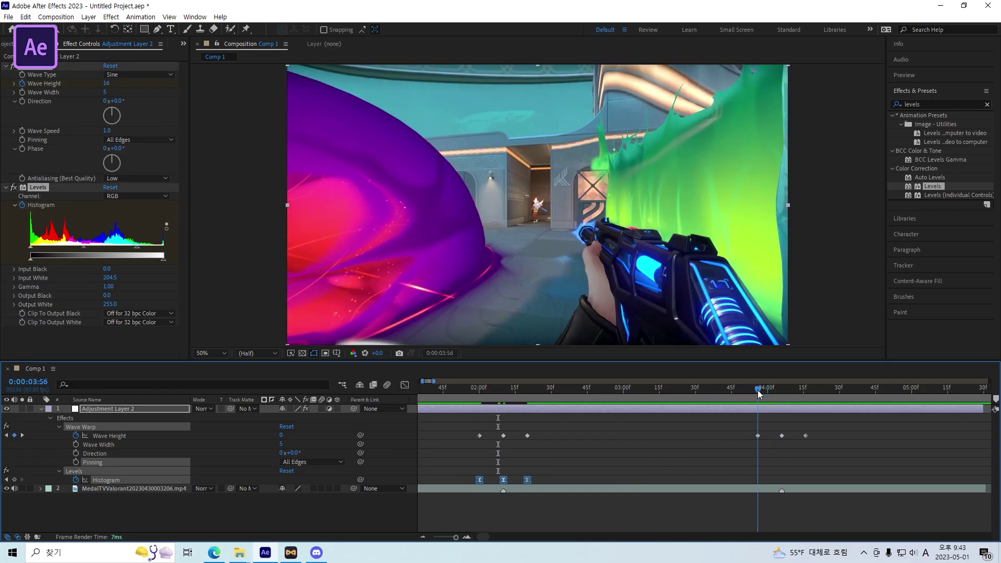
pyautogui.hotkey('ctrl', 'v')
# Play back the composition from 0:00:01:52 to check the glitch and flash at both markers
pyautogui.click(620, 390)
pyautogui.click(460, 390)
pyautogui.press('space')
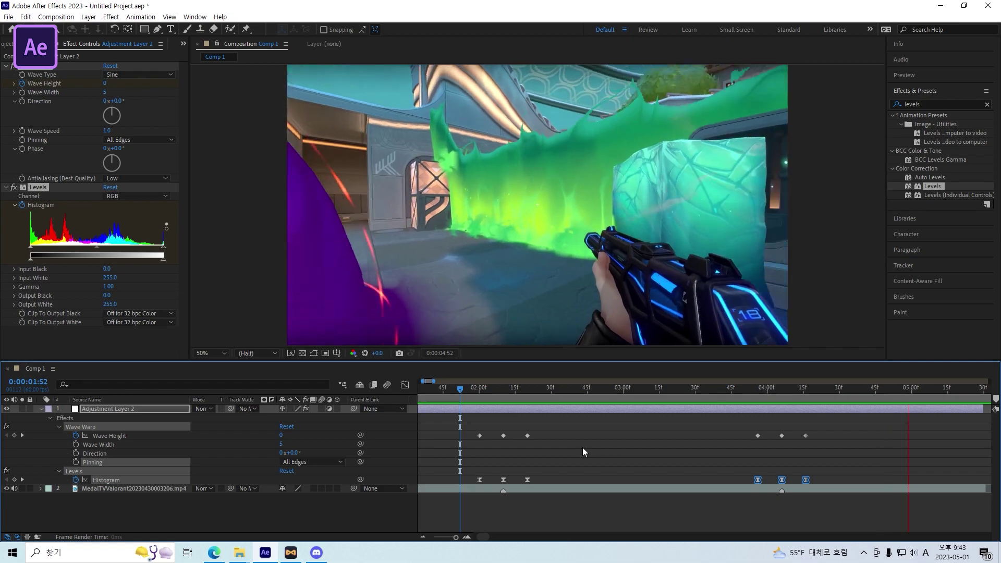
pyautogui.press('-')
pyautogui.press('-')
pyautogui.moveTo(436, 390); pyautogui.dragTo(419, 390)
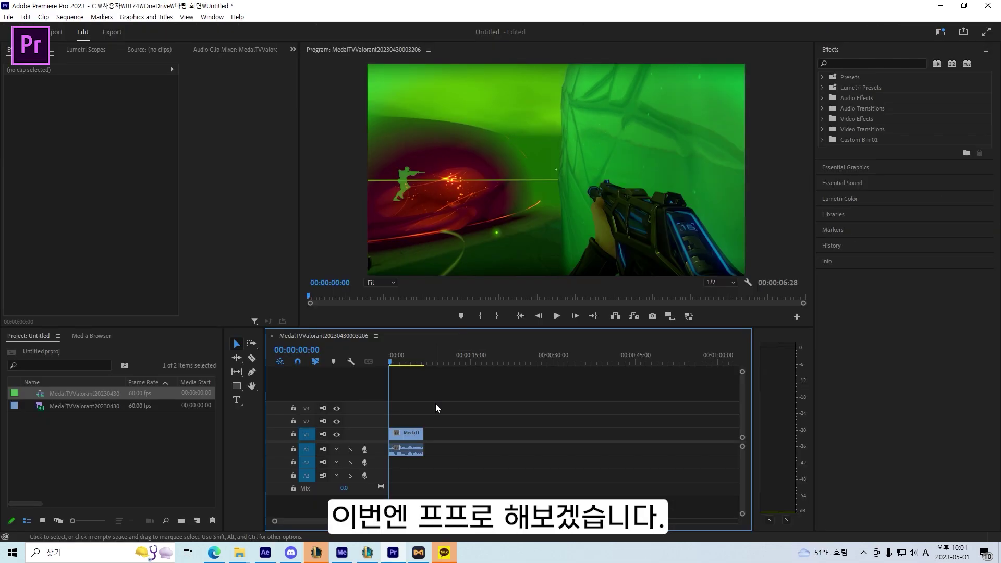
# Switch to Premiere Pro and mark the gameplay clip at the first shot, at 00:00:01:51
pyautogui.press('space')
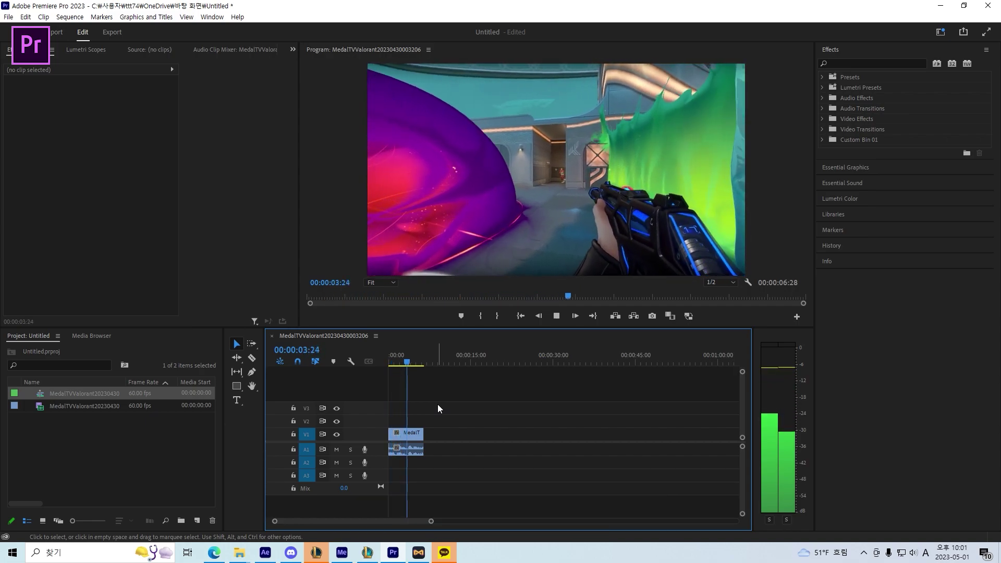
pyautogui.moveTo(407, 361); pyautogui.dragTo(401, 361)
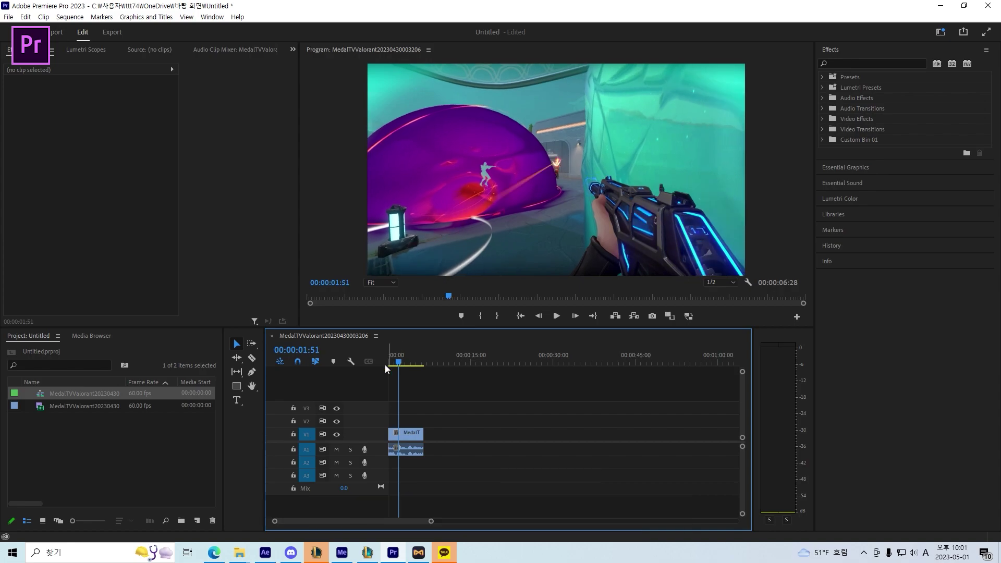
pyautogui.click(414, 436)
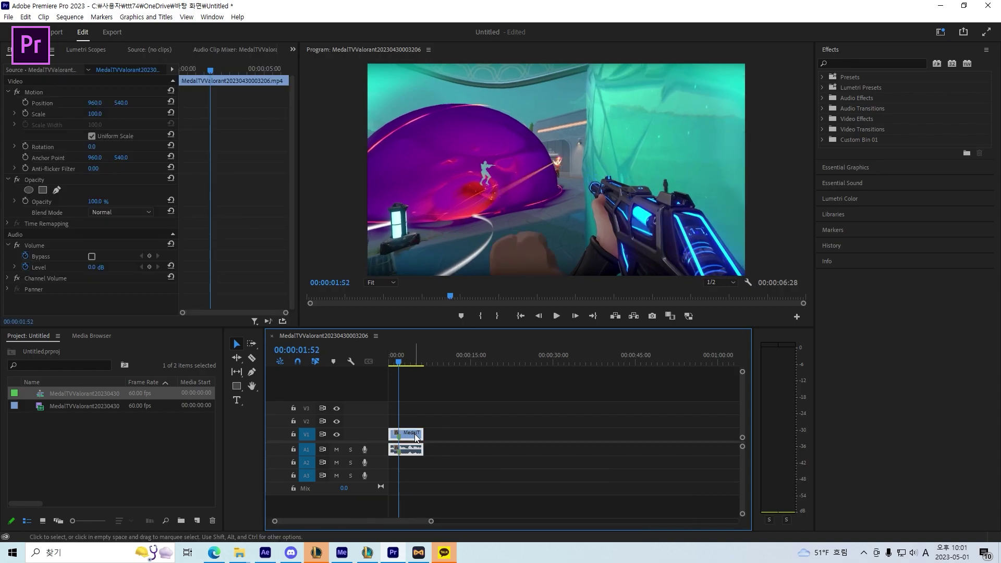
# Add a second marker to the gameplay clip at the later shot, at 00:00:03:50
pyautogui.press('space')
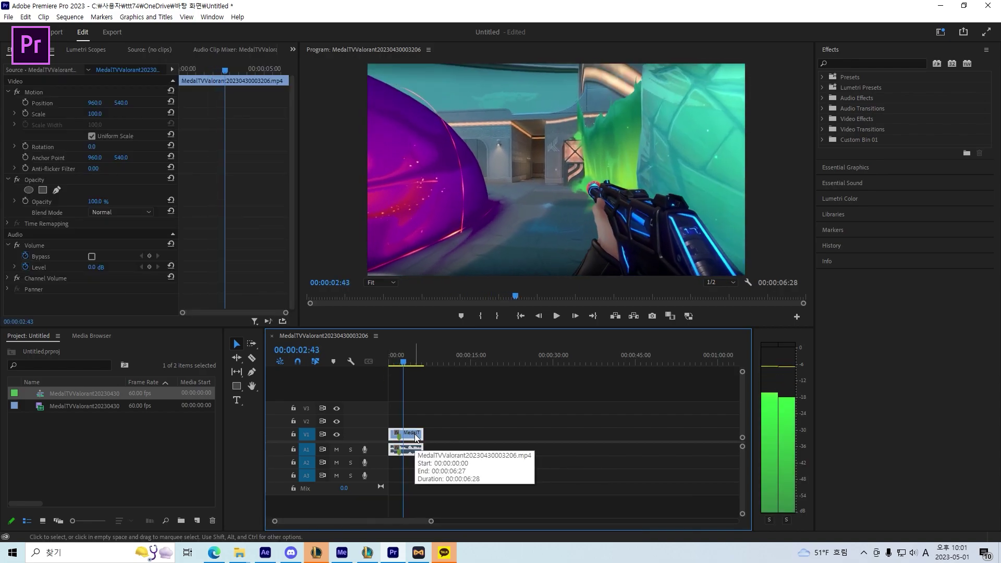
pyautogui.click(406, 362)
pyautogui.moveTo(408, 360); pyautogui.dragTo(410, 360)
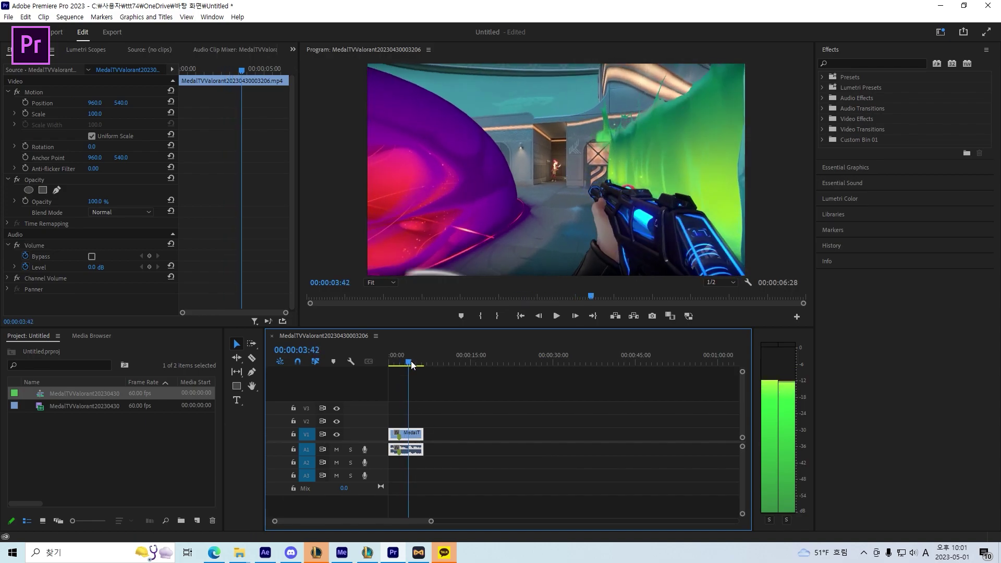
pyautogui.press('Right')
pyautogui.press('Right')
pyautogui.press('Right')
pyautogui.press('Right')
pyautogui.press('Right')
pyautogui.press('Right')
pyautogui.press('Right')
pyautogui.press('Right')
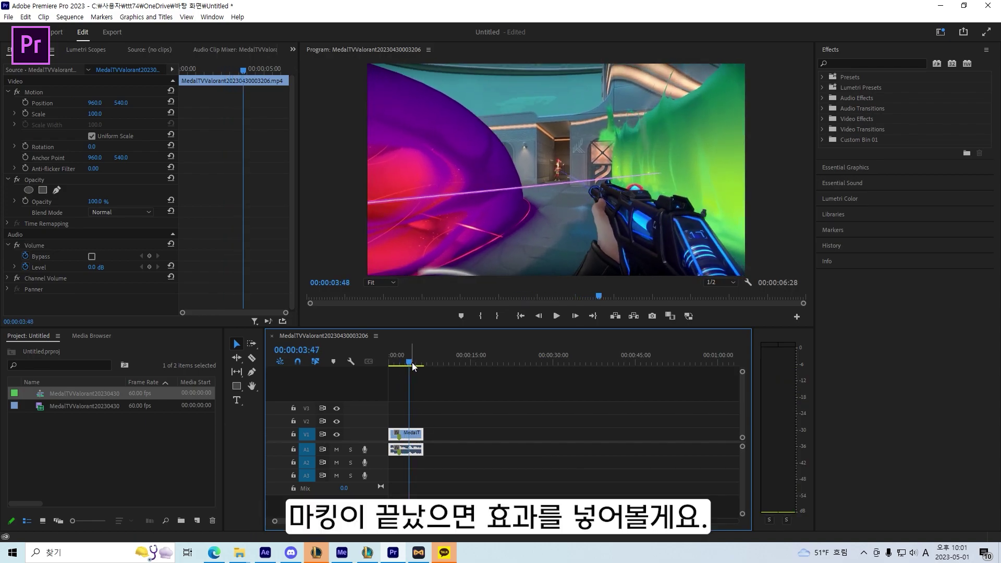
pyautogui.press('m')
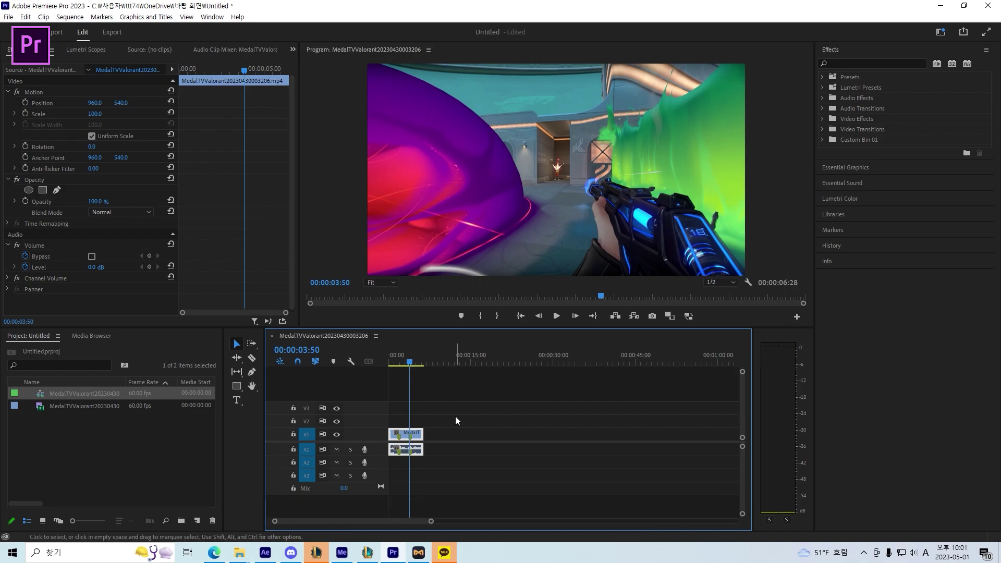
# Return to the first marker and apply the Wave Warp distort effect to the gameplay clip
pyautogui.moveTo(409, 360)
pyautogui.mouseDown()
pyautogui.moveTo(383, 359)
pyautogui.moveTo(399, 359)
pyautogui.mouseUp()
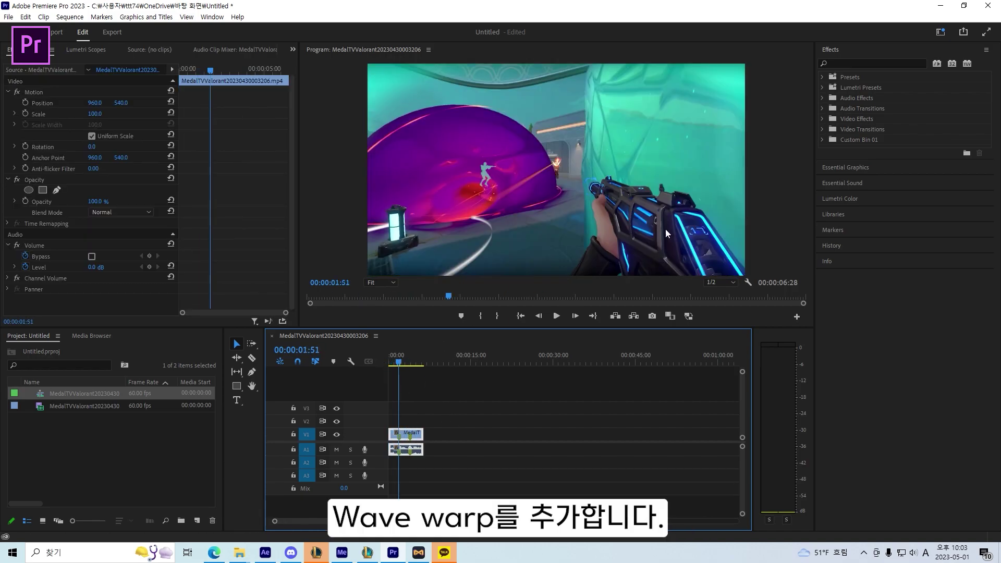
pyautogui.click(859, 63)
pyautogui.write('wave warp')
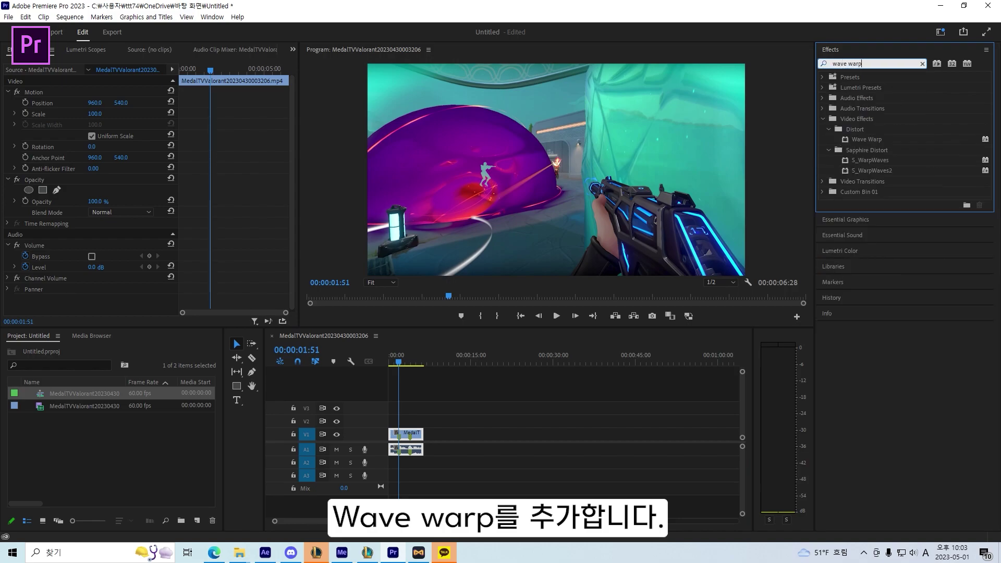
pyautogui.moveTo(866, 139); pyautogui.dragTo(414, 437)
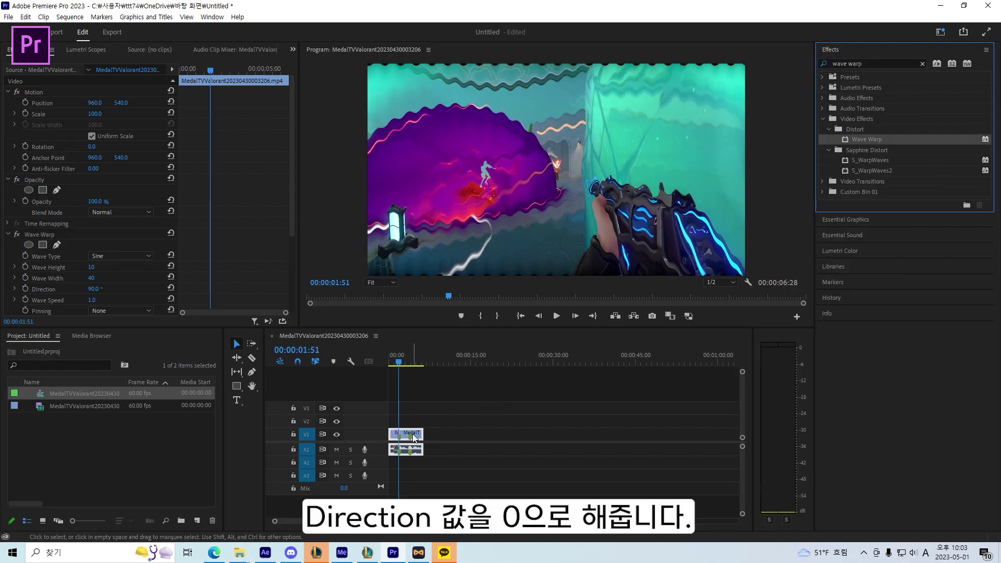
# Set the Wave Warp Direction to 0° and Wave Width to 5
pyautogui.scroll(-3, 100, 263)
pyautogui.click(96, 226)
pyautogui.write('0')
pyautogui.press('Return')
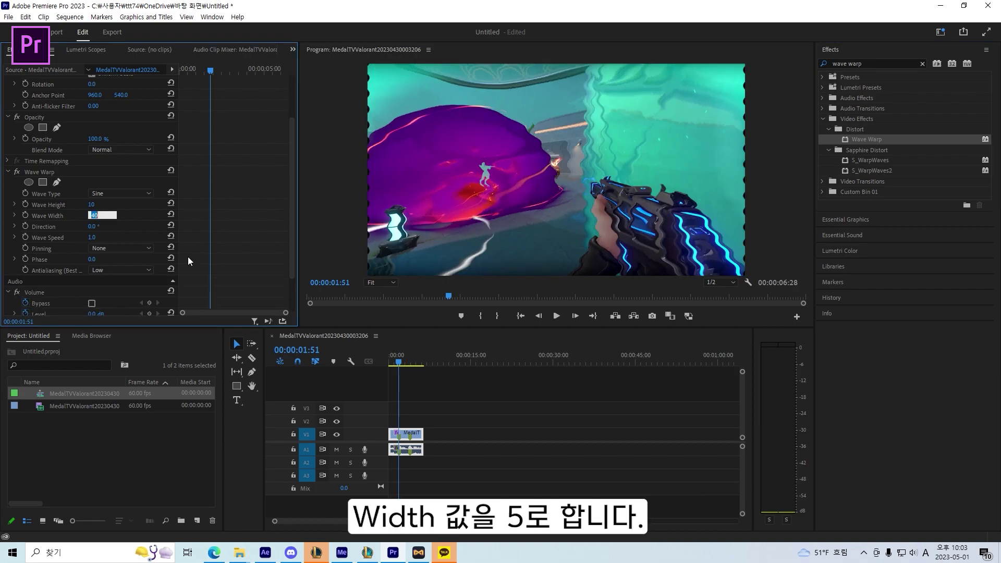
pyautogui.write('5')
pyautogui.press('Return')
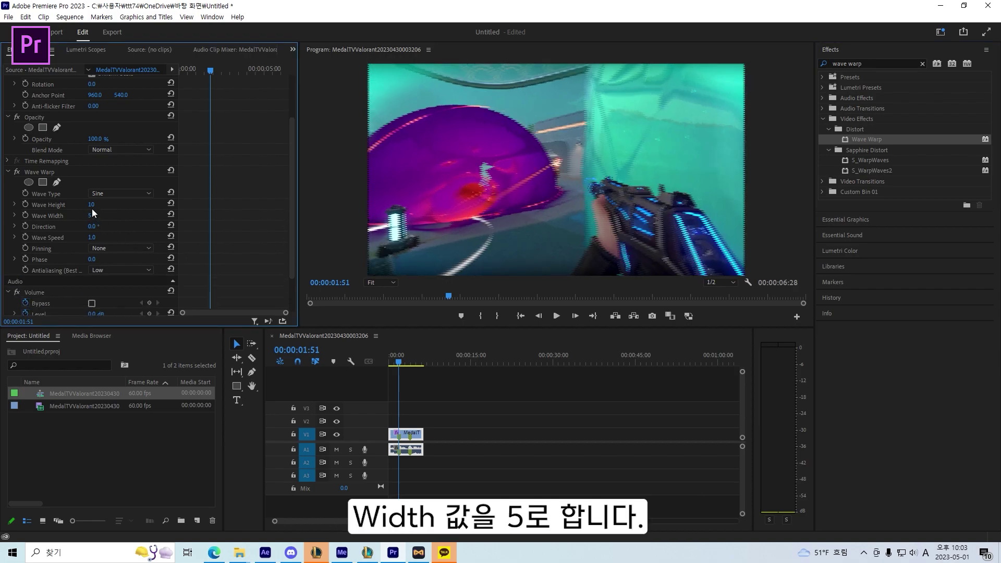
# Set Wave Warp Pinning to All Edges and keyframe Wave Height at 20 on the first marker
pyautogui.click(117, 249)
pyautogui.click(120, 269)
pyautogui.click(102, 194)
pyautogui.click(102, 194)
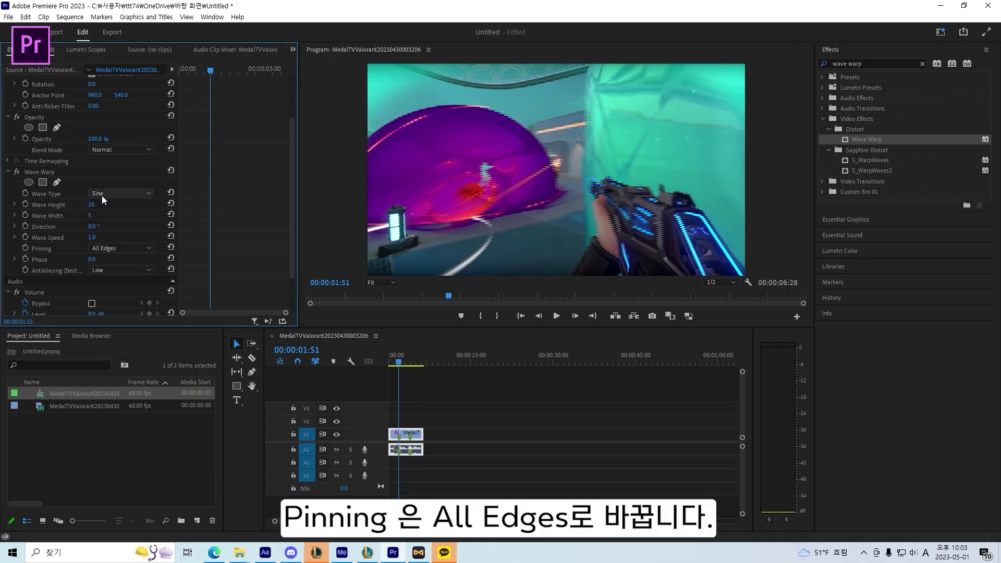
pyautogui.write('20')
pyautogui.press('Return')
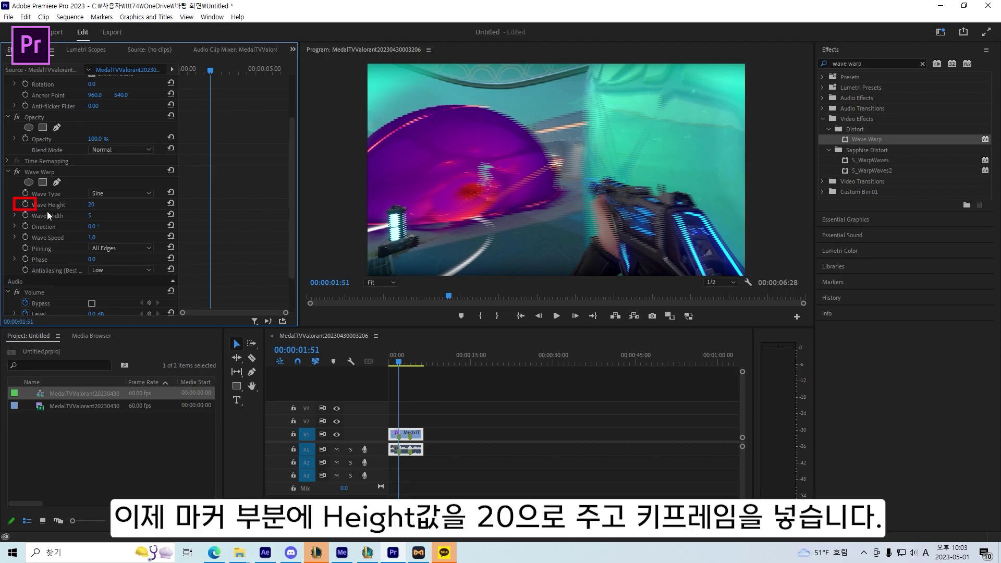
# Keyframe Wave Height at 0 at 00:00:01:46, five frames before the first marker
pyautogui.hotkey('shift', 'Left')
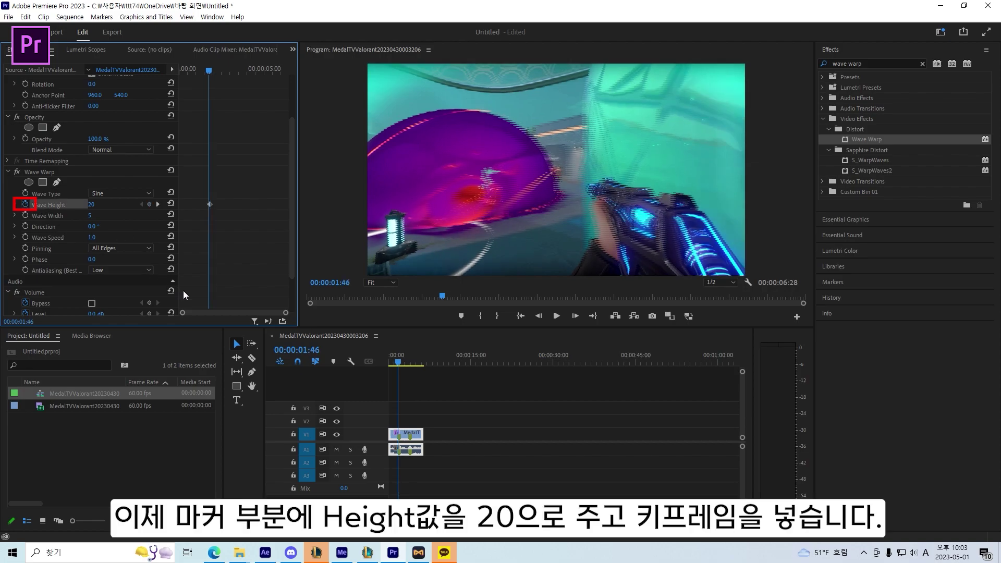
pyautogui.click(93, 205)
pyautogui.write('0')
pyautogui.press('Return')
# Keyframe Wave Height at 0 at 00:00:01:56, five frames after the first marker
pyautogui.hotkey('shift', 'Right')
pyautogui.hotkey('shift', 'Right')
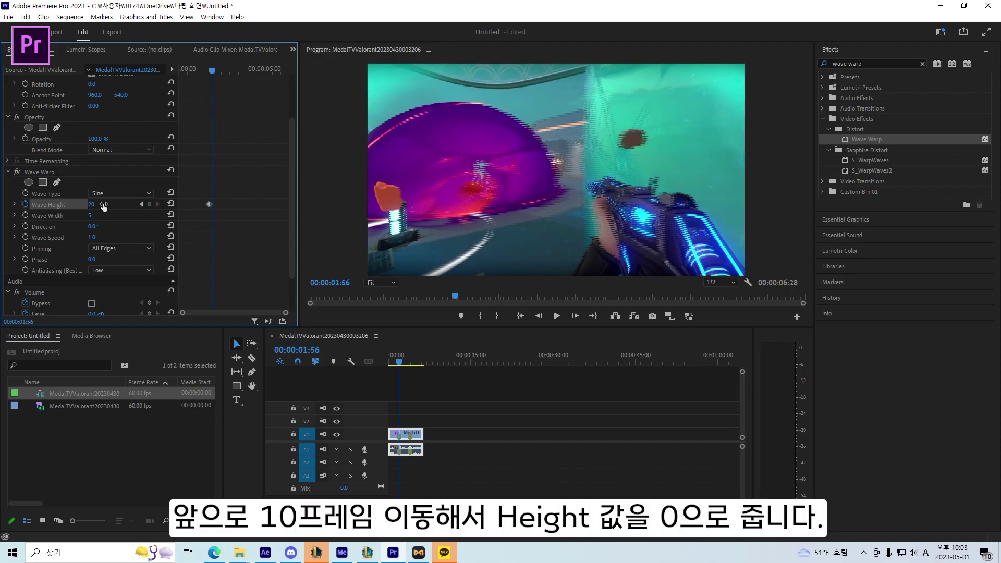
pyautogui.click(414, 421)
pyautogui.press('=')
pyautogui.press('=')
pyautogui.press('=')
pyautogui.press('=')
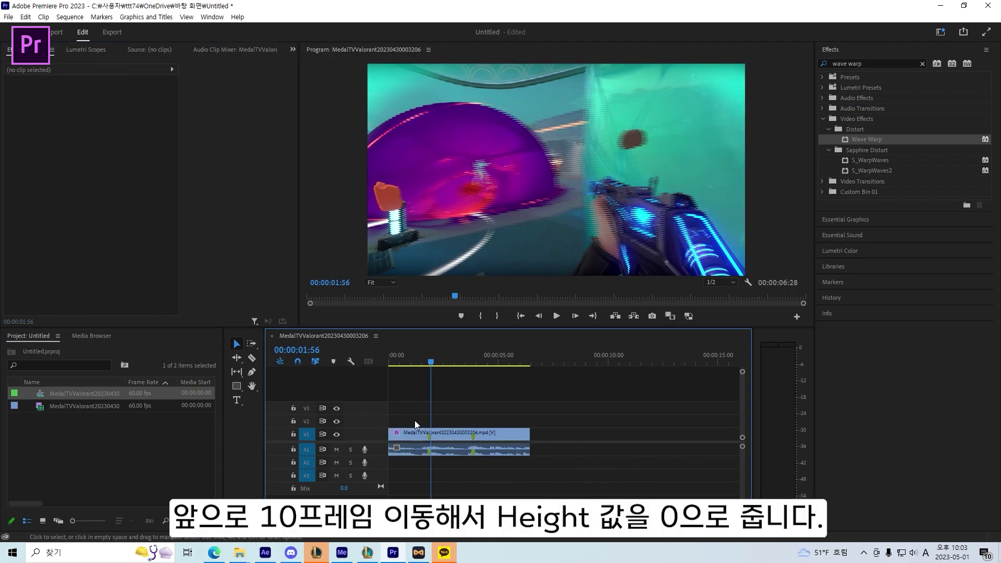
pyautogui.click(480, 443)
pyautogui.click(92, 268)
pyautogui.write('0')
pyautogui.press('Return')
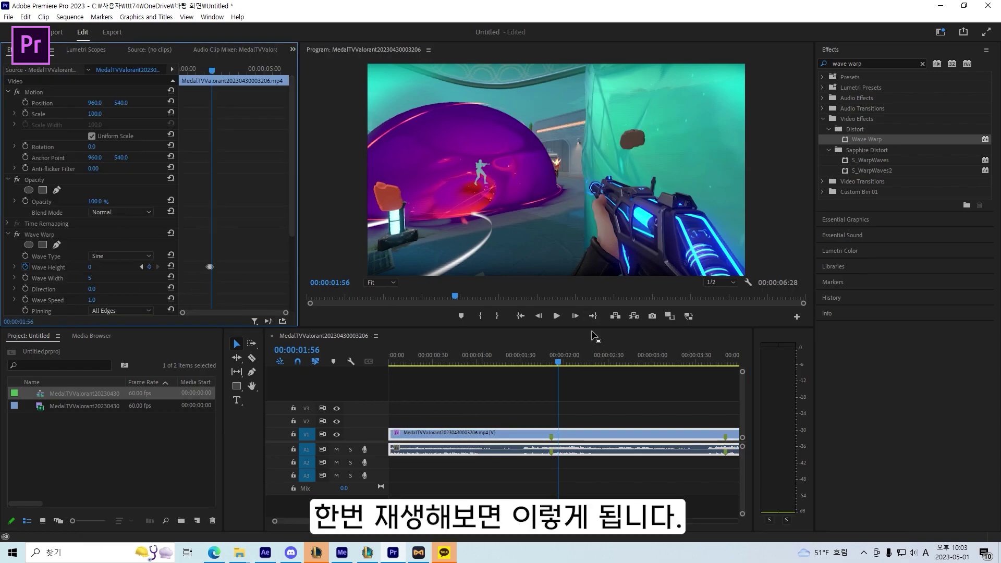
# Preview the warp, return to the first marker and apply the Brightness & Contrast effect to the clip
pyautogui.press('space')
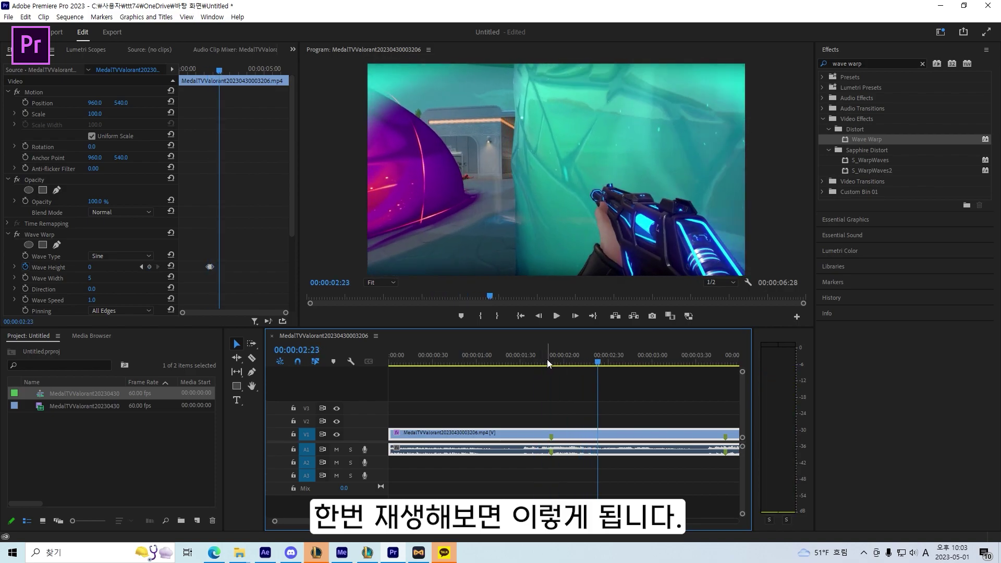
pyautogui.click(550, 360)
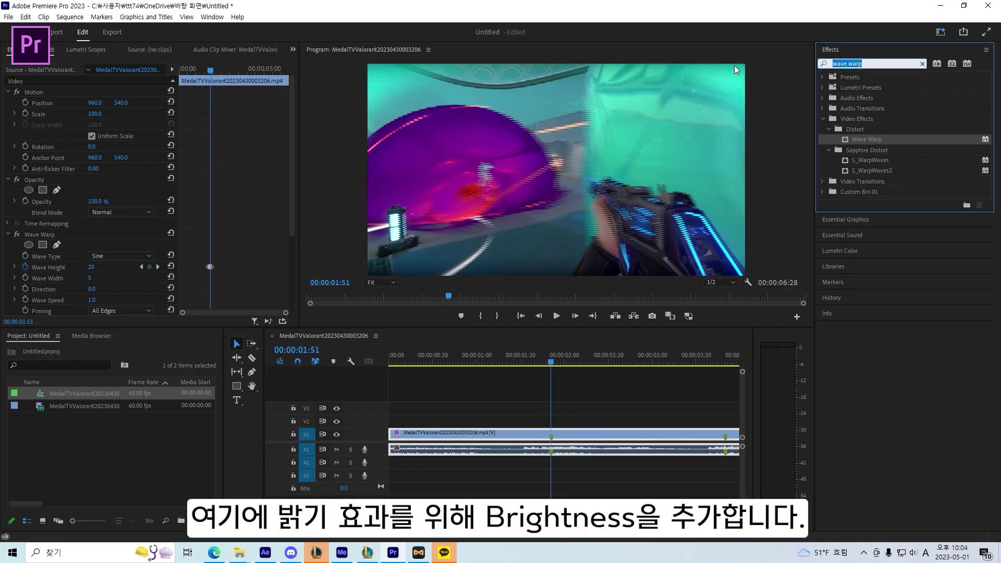
pyautogui.write('e')
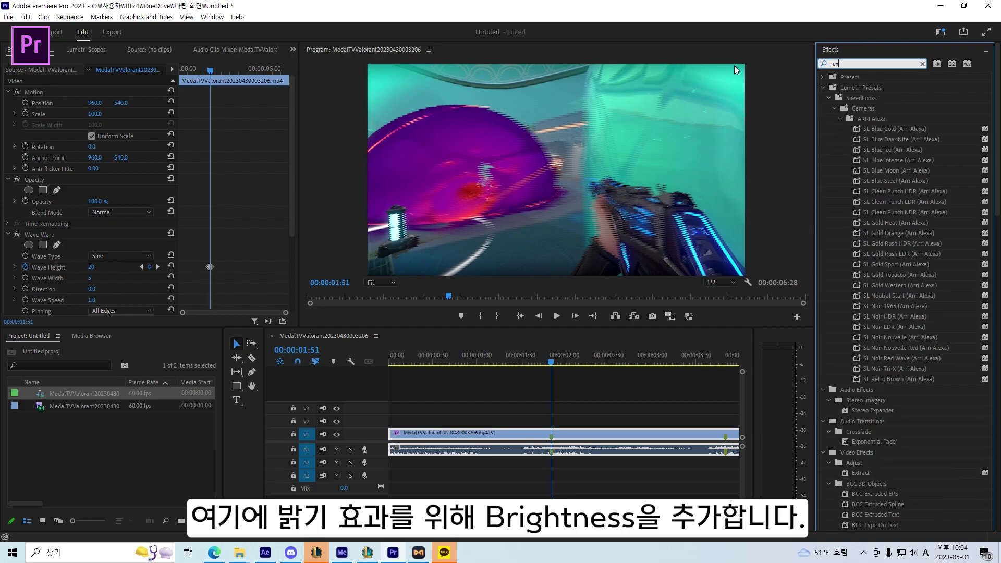
pyautogui.press('BackSpace')
pyautogui.write('bright')
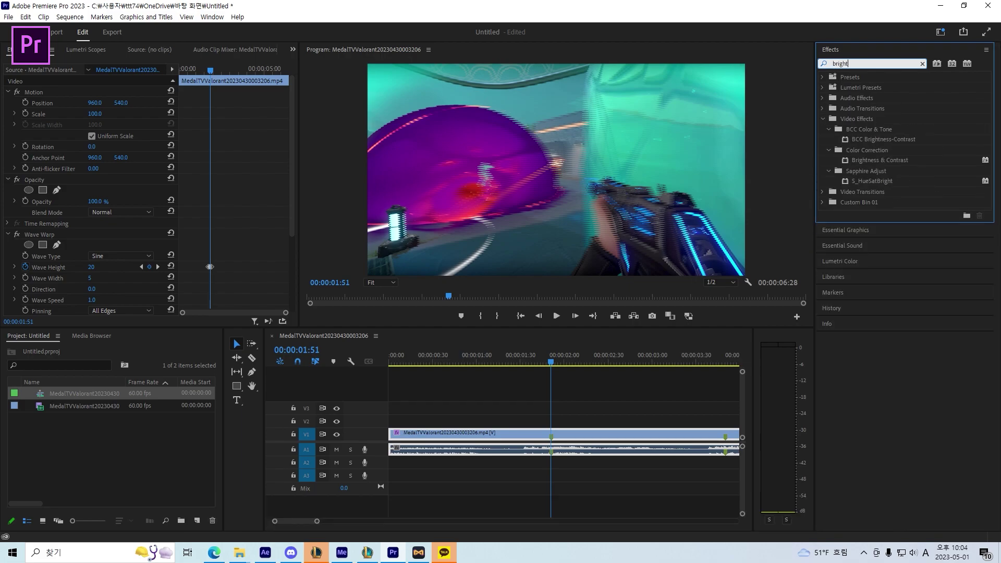
# Set Brightness to 80 and start keyframing it at the first marker
pyautogui.moveTo(93, 230); pyautogui.dragTo(123, 229)
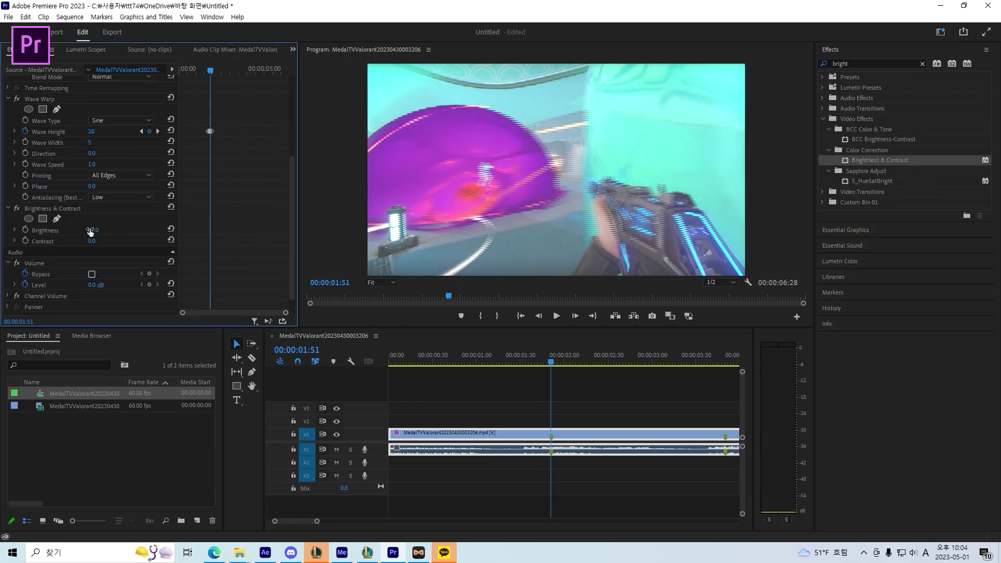
pyautogui.write('80')
pyautogui.press('Return')
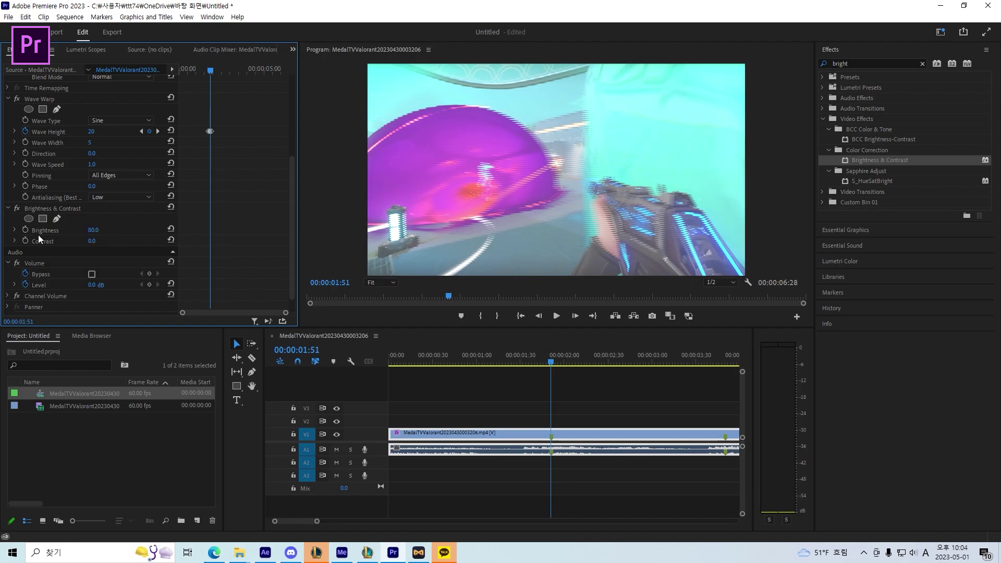
pyautogui.click(25, 230)
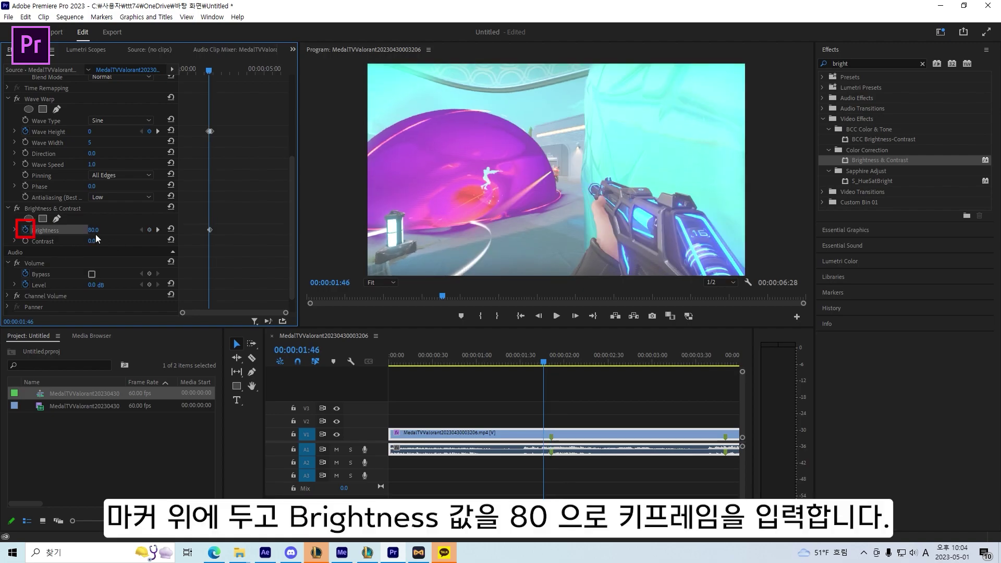
# Keyframe Brightness at 0 five frames before and after the first marker, at 00:00:01:46 and 00:00:01:56
pyautogui.hotkey('shift', 'Left')
pyautogui.hotkey('shift', 'Right')
pyautogui.hotkey('shift', 'Right')
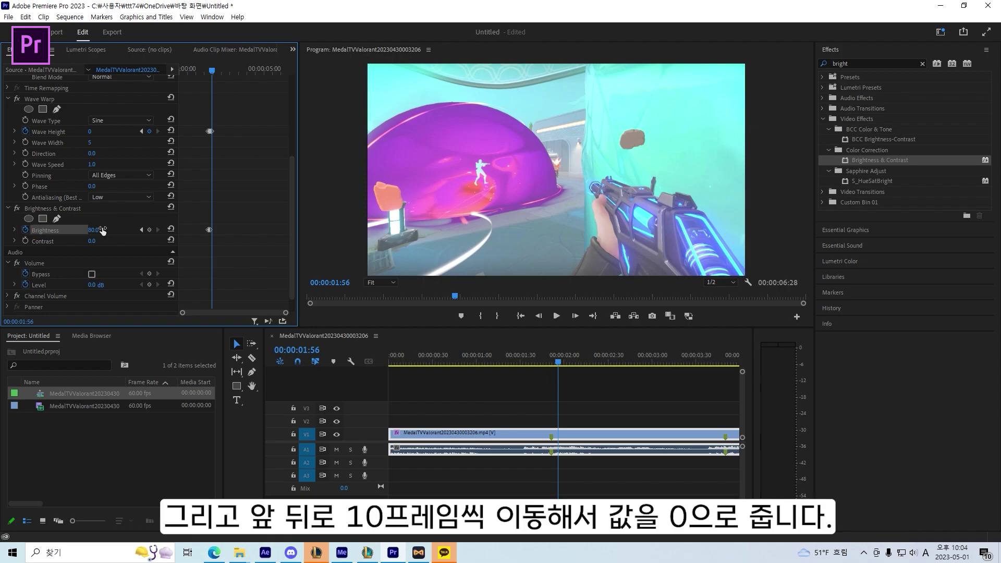
pyautogui.write('0')
pyautogui.press('Return')
# Play back the section around the first marker to check the combined warp and brightness flash
pyautogui.moveTo(559, 361); pyautogui.dragTo(537, 366)
pyautogui.press('space')
pyautogui.press('space')
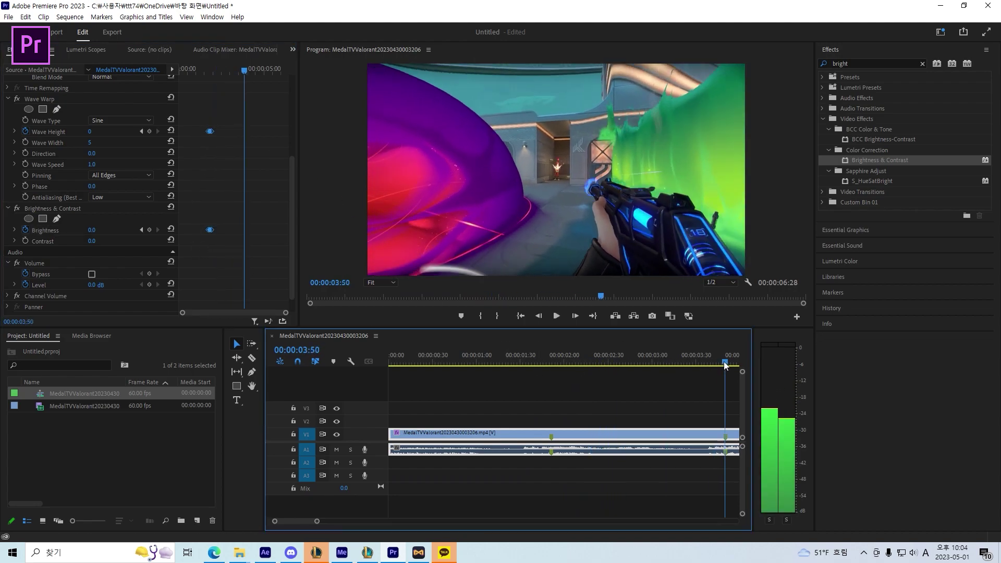
# Copy the Wave Height and Brightness keyframes to the second marker, centring their peaks on 00:00:03:50
pyautogui.click(264, 189)
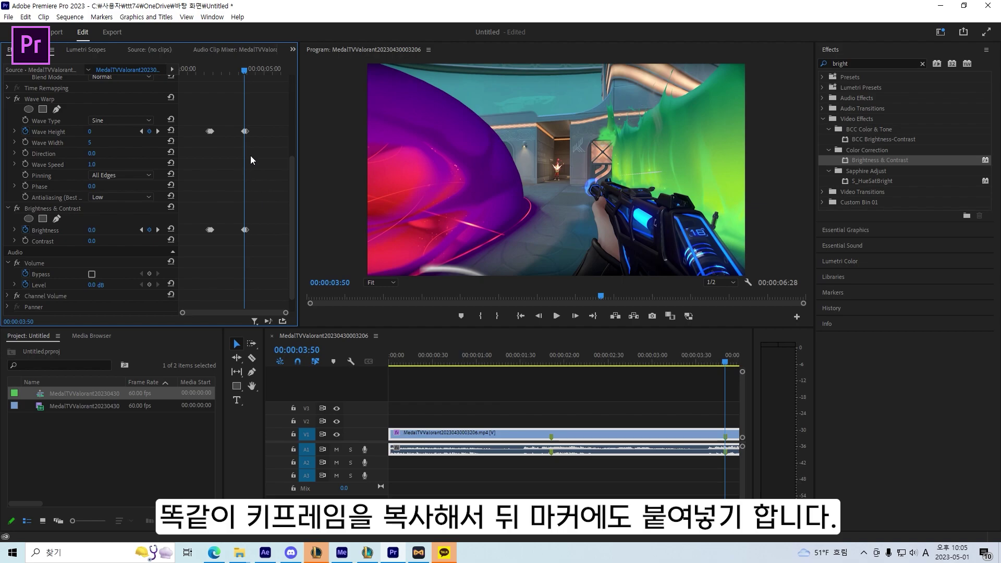
pyautogui.moveTo(232, 121); pyautogui.dragTo(251, 229)
pyautogui.scroll(3, 249, 237)
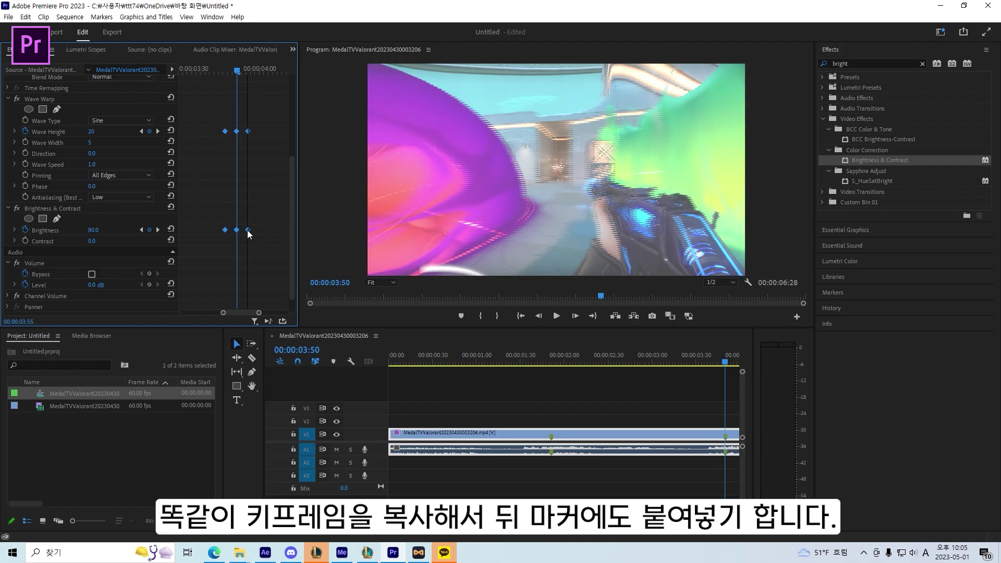
# Play back the sequence from before the first marker to check the effect at both markers
pyautogui.click(552, 388)
pyautogui.press('-')
pyautogui.press('-')
pyautogui.press('-')
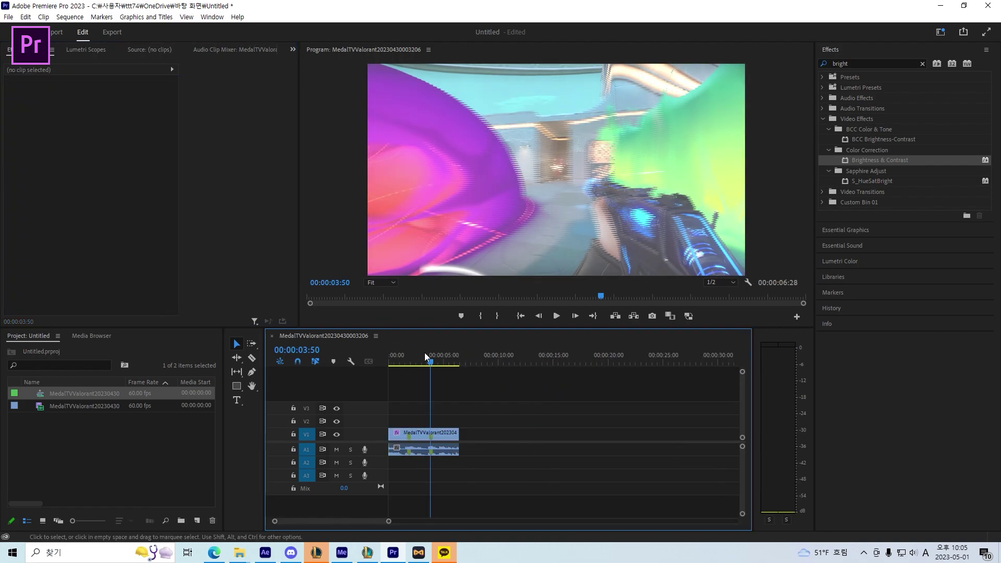
pyautogui.moveTo(428, 358); pyautogui.dragTo(403, 361)
pyautogui.press('space')
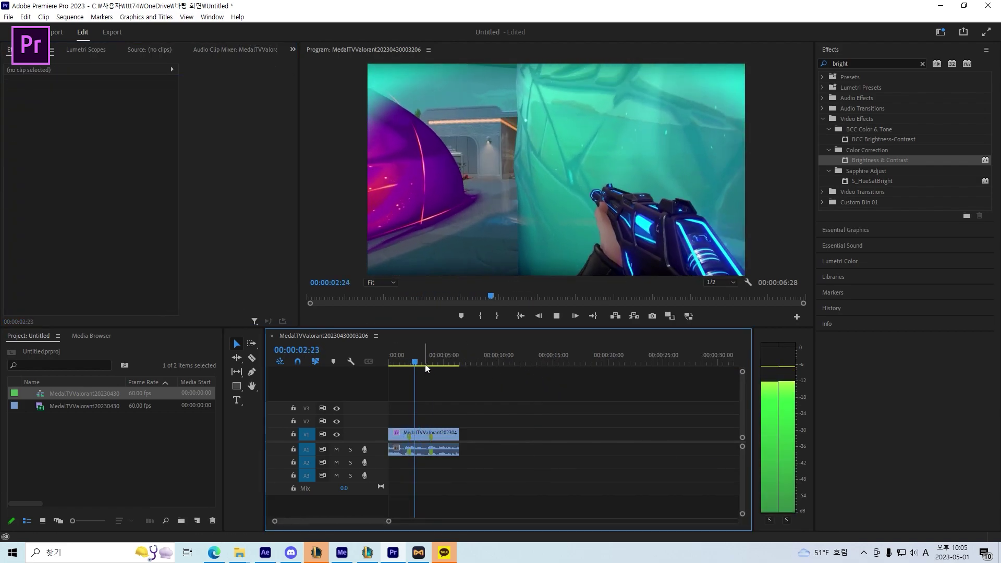